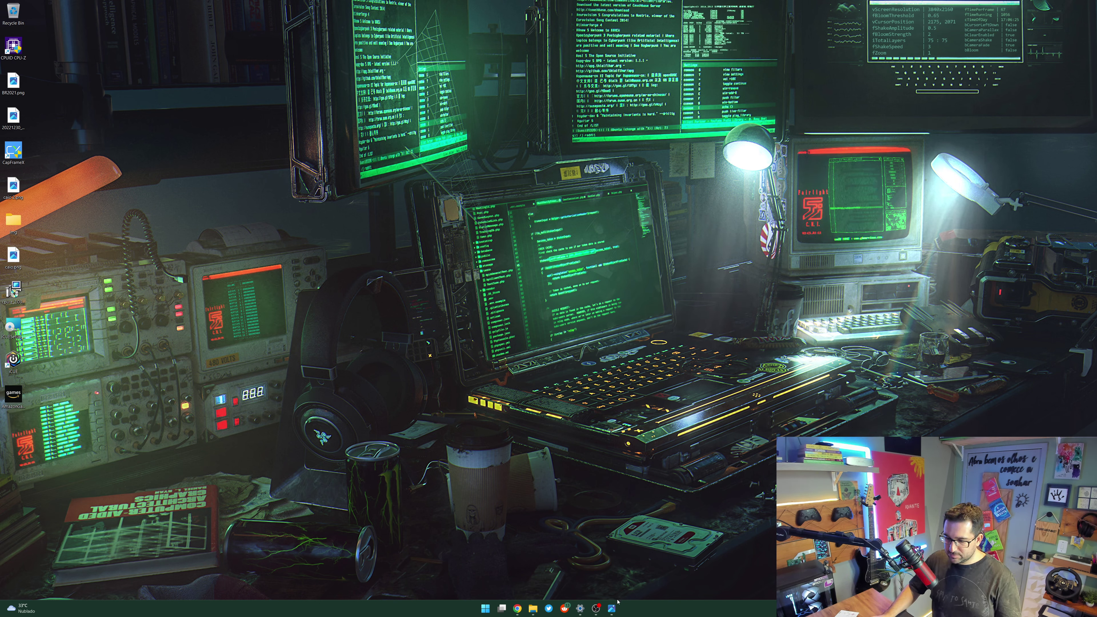
# - Bring up the two image viewers showing padrao 1.png and enlarge both screenshots around HWMonitor and the Windows Insider build information
pyautogui.moveTo(617, 609)
pyautogui.click(569, 572)
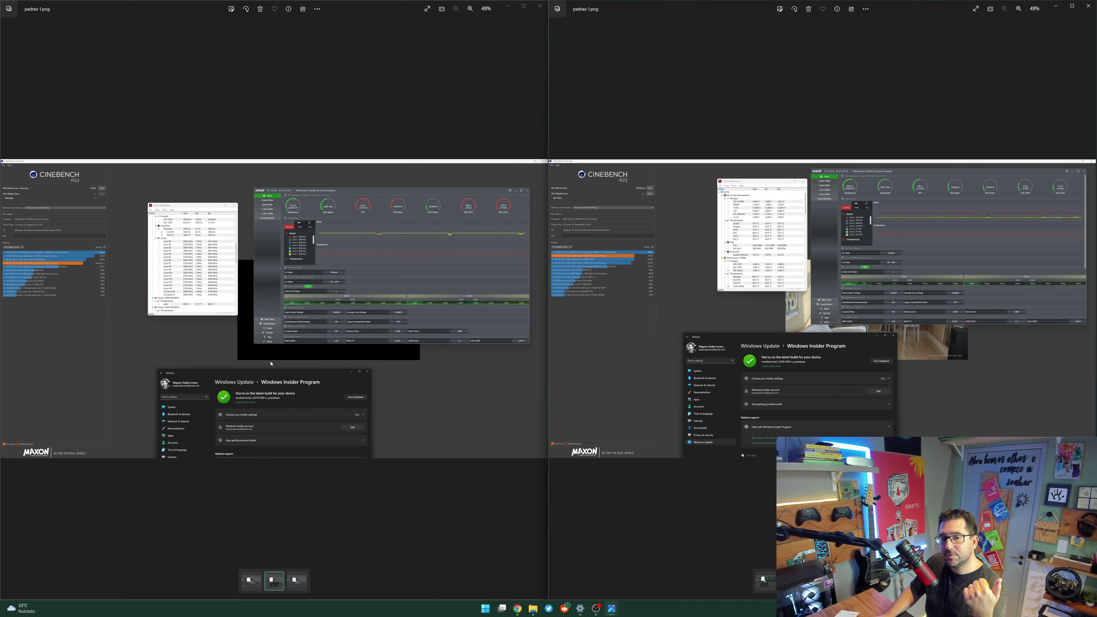
pyautogui.scroll(2, 271, 360)
pyautogui.scroll(2, 270, 360)
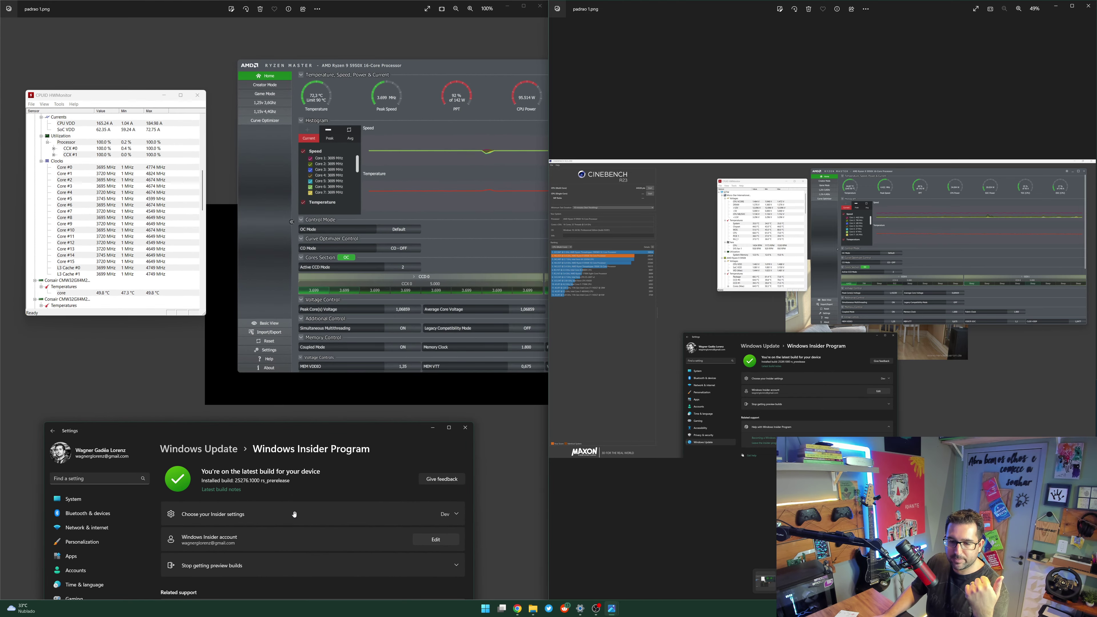
pyautogui.scroll(5, 838, 337)
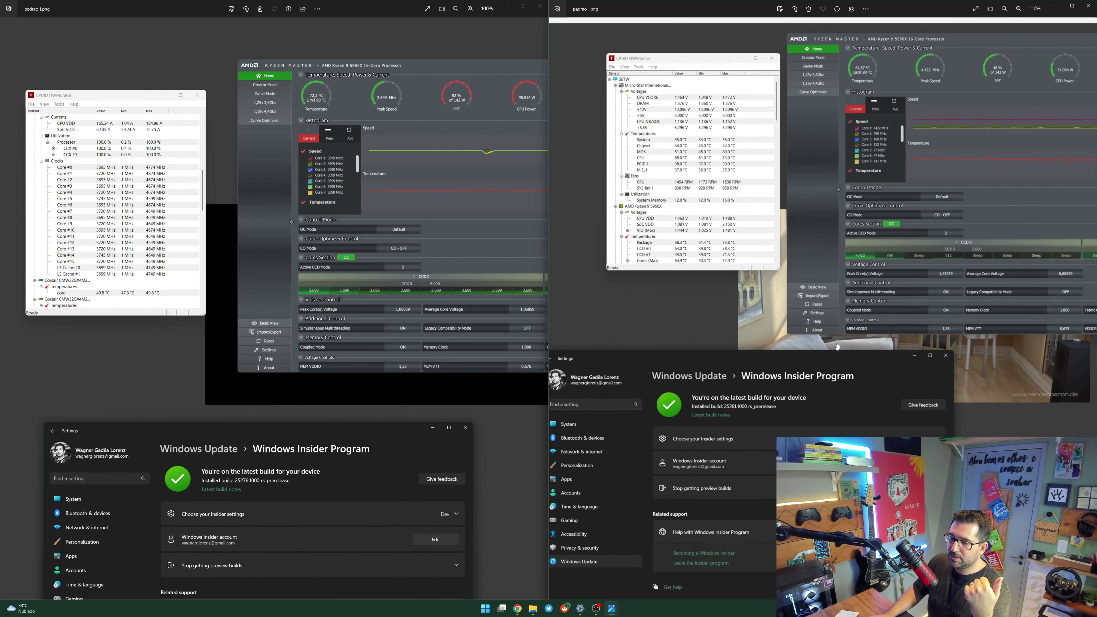
pyautogui.scroll(-3, 838, 347)
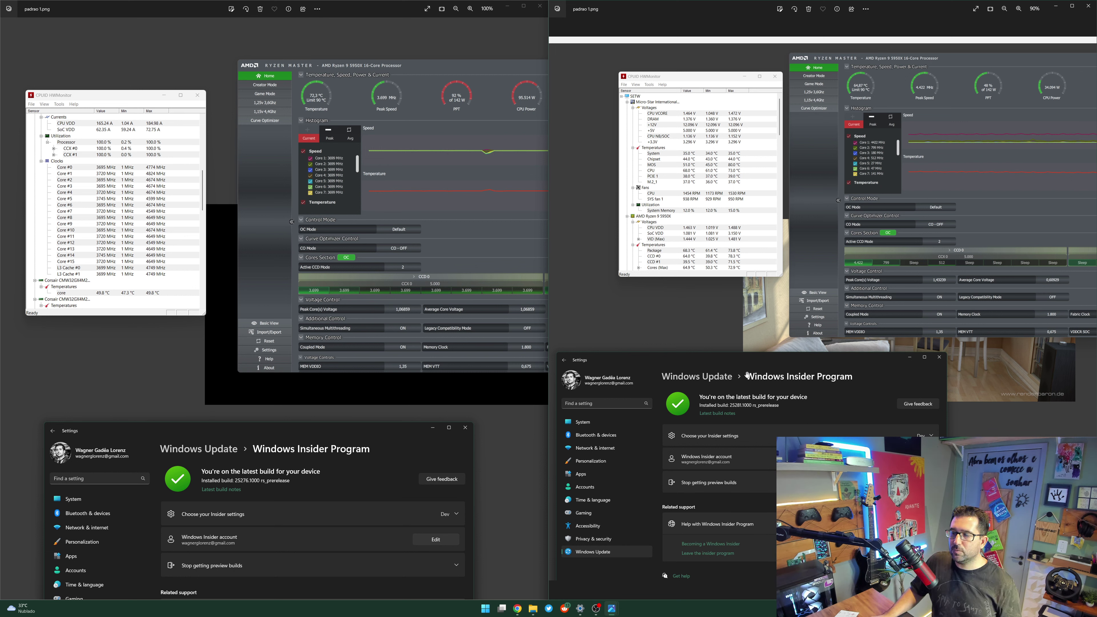
# - Examine the Cinebench R23 ranking and the HWMonitor core clocks in the build 25276 screenshot padrao 1.png
pyautogui.scroll(-1, 236, 266)
pyautogui.scroll(-1, 343, 265)
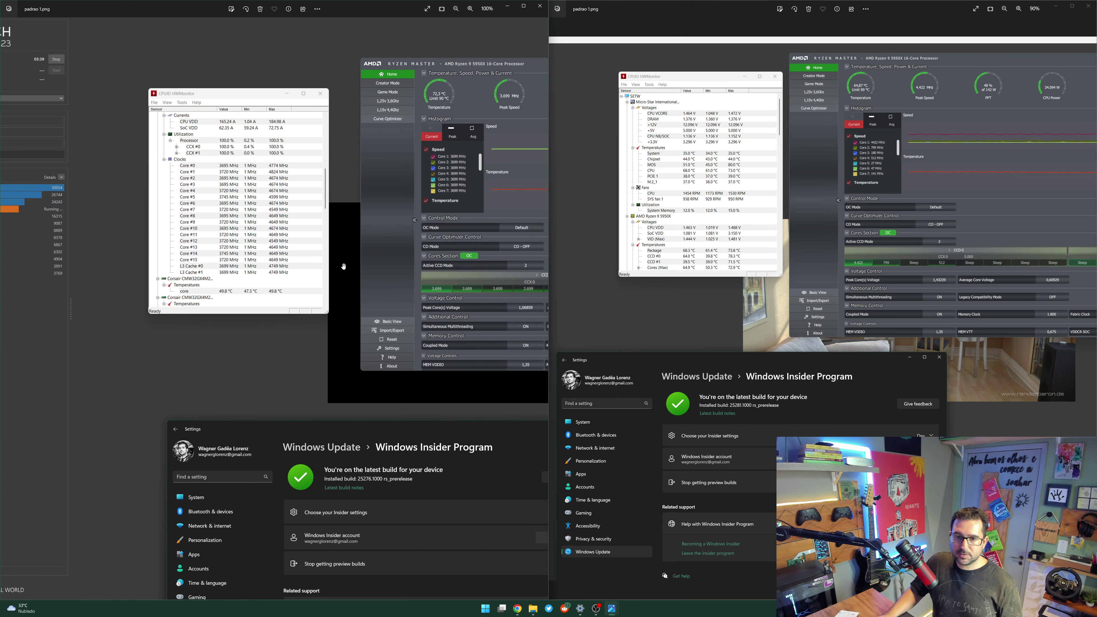
pyautogui.scroll(-1, 343, 266)
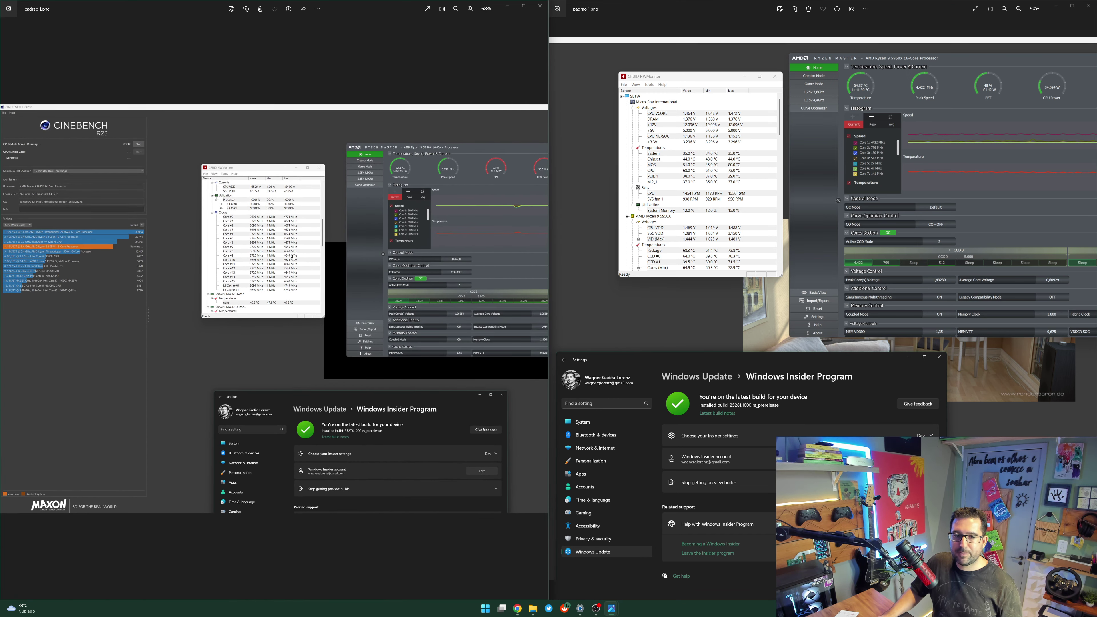
pyautogui.scroll(3, 121, 242)
pyautogui.scroll(2, 120, 242)
pyautogui.moveTo(121, 242); pyautogui.dragTo(357, 253)
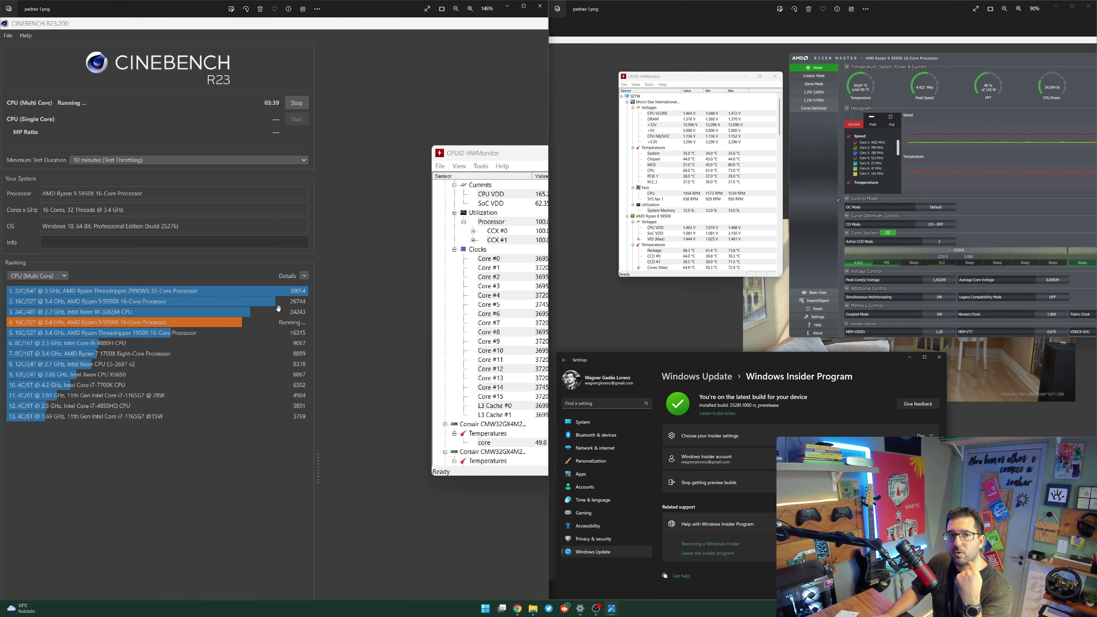
pyautogui.scroll(-2, 279, 307)
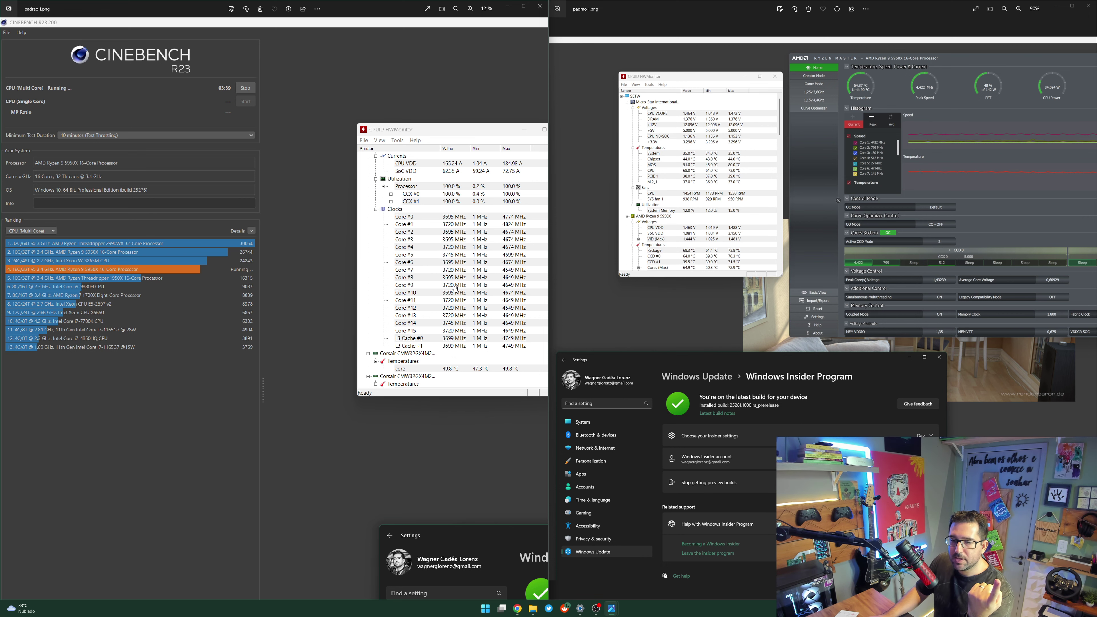
pyautogui.scroll(-5, 428, 286)
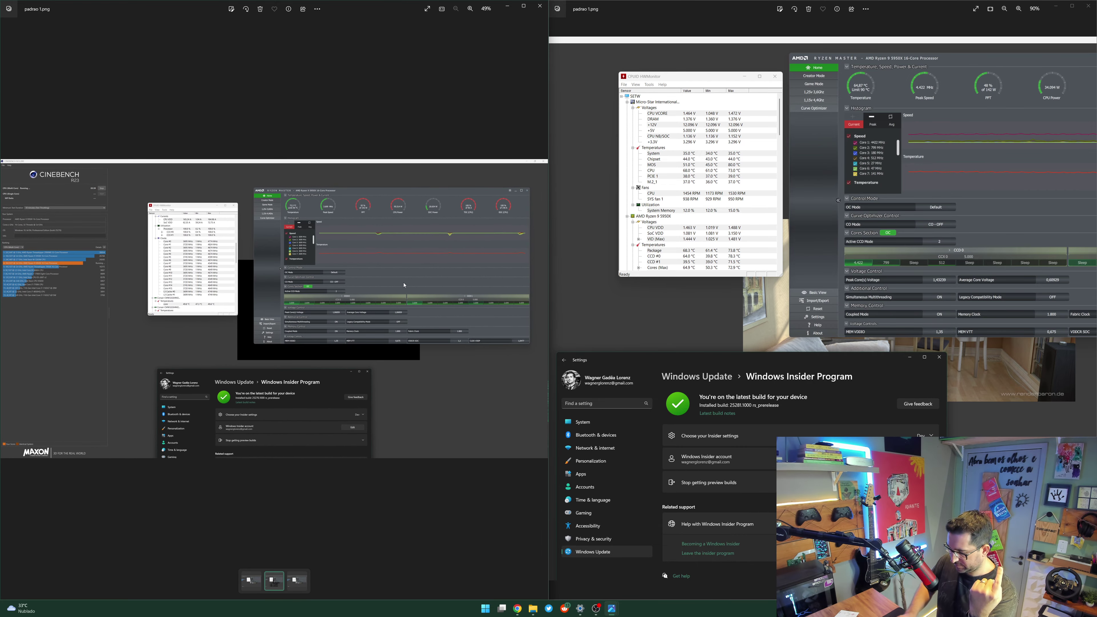
# - Show padrao 2.png in the build 25276 viewer and examine its Cinebench multi-core score and HWMonitor clocks
pyautogui.press('Right')
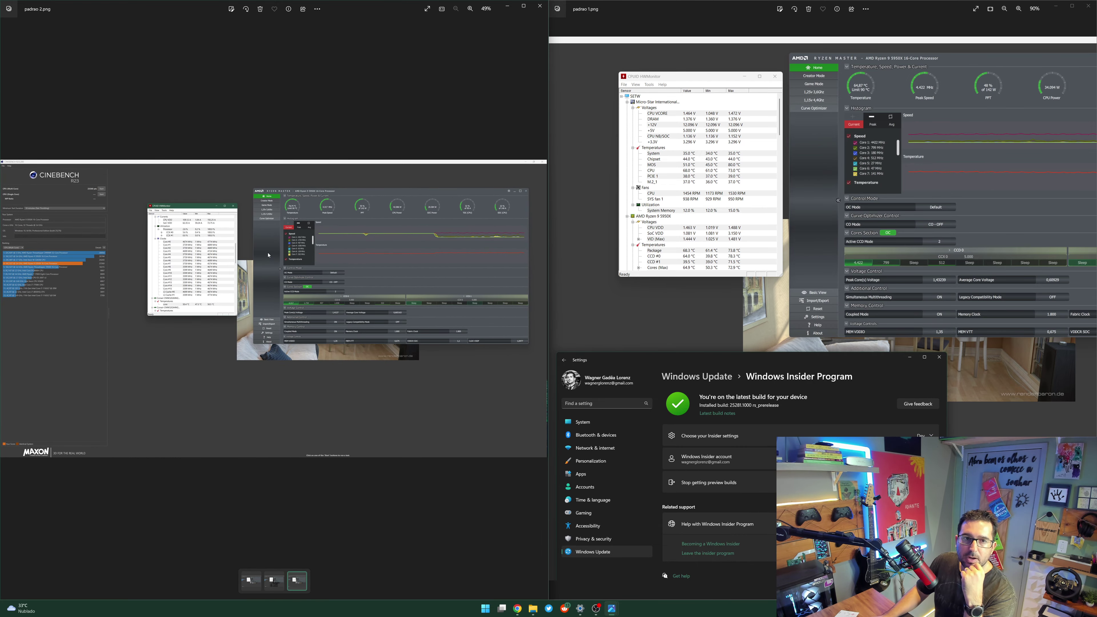
pyautogui.scroll(4, 268, 255)
pyautogui.moveTo(48, 240); pyautogui.dragTo(212, 233)
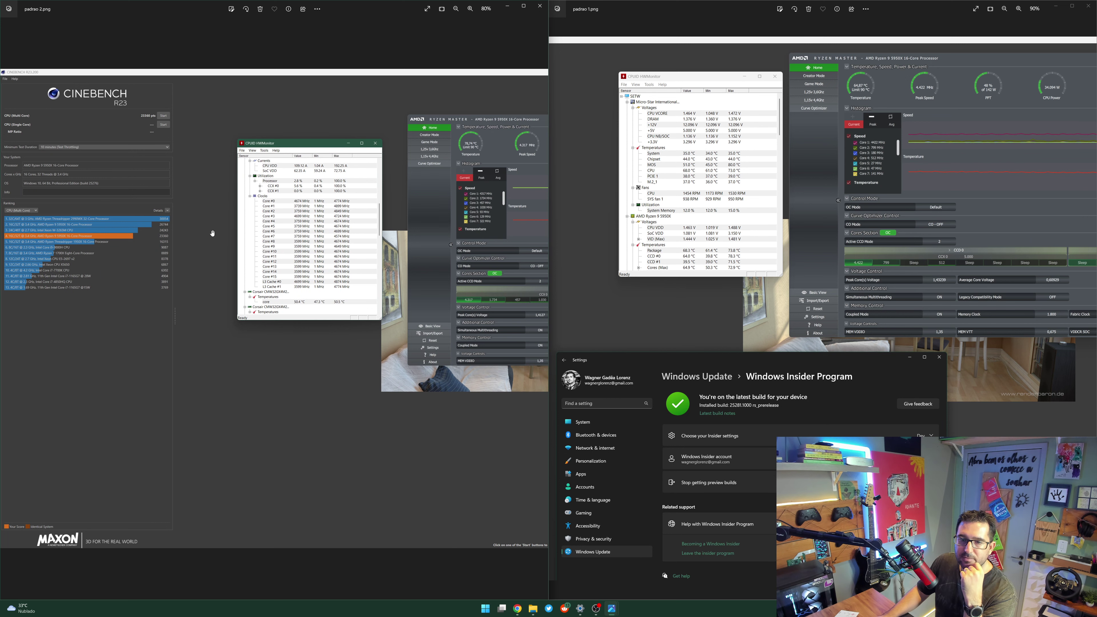
pyautogui.scroll(4, 221, 206)
pyautogui.moveTo(327, 228); pyautogui.dragTo(428, 241)
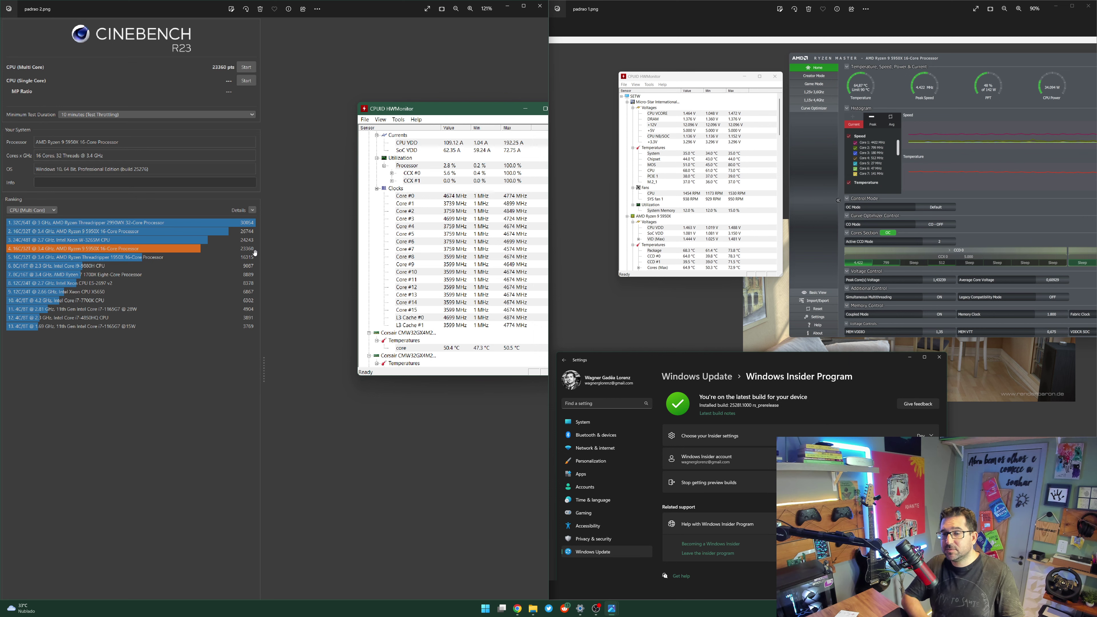
pyautogui.scroll(-3, 202, 245)
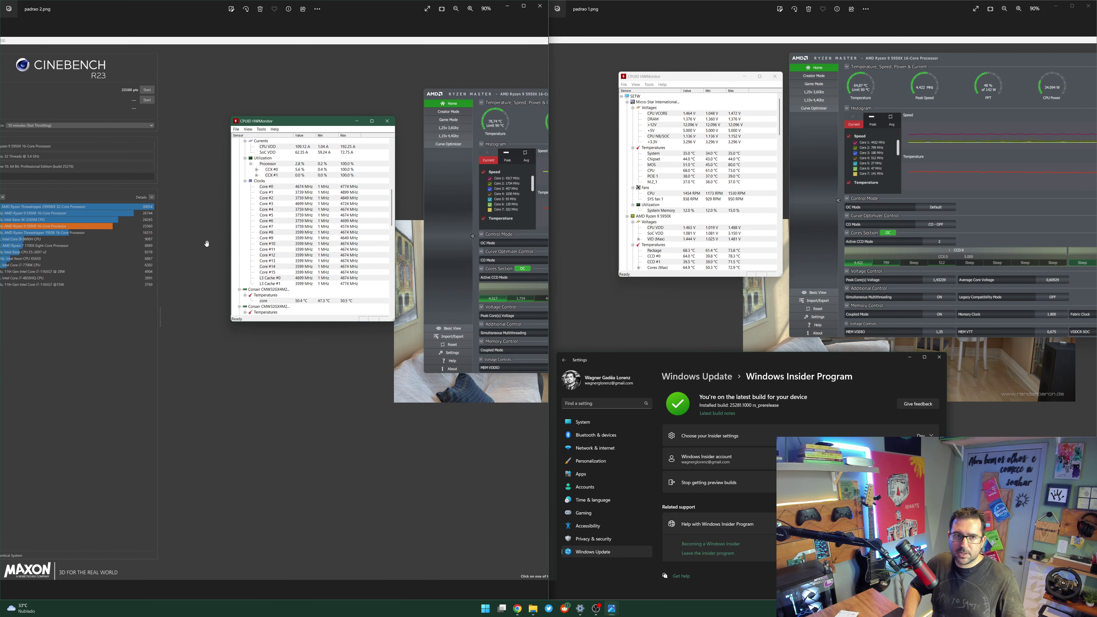
pyautogui.scroll(-4, 207, 244)
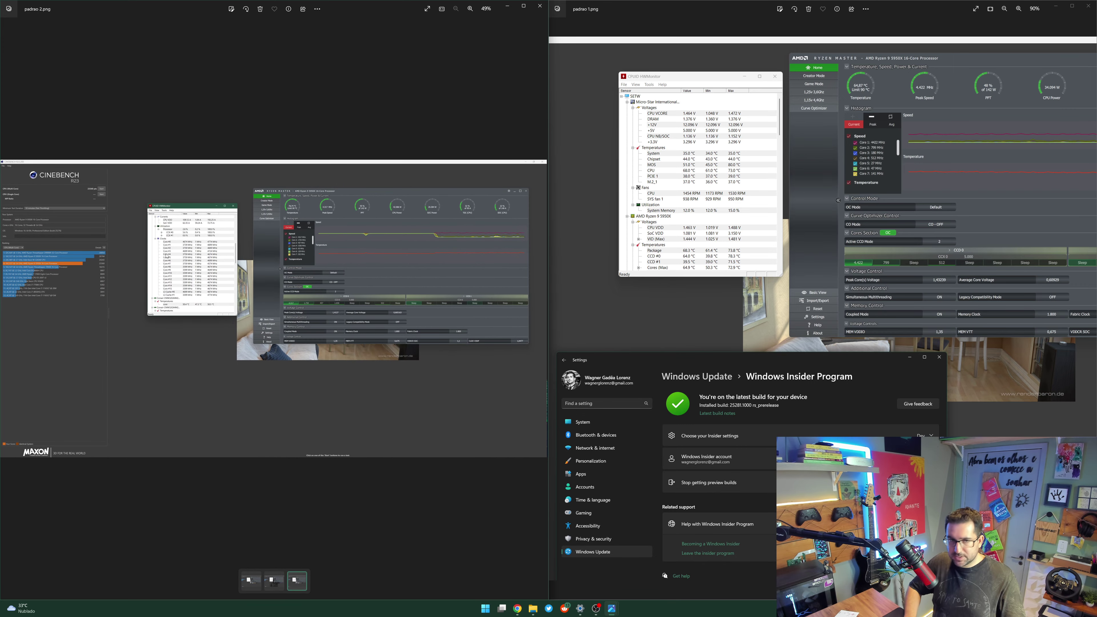
# - Go back to padrao 1.png in the build 25276 viewer and recheck its running Cinebench test and core clocks
pyautogui.press('Left')
pyautogui.press('Left')
pyautogui.press('Right')
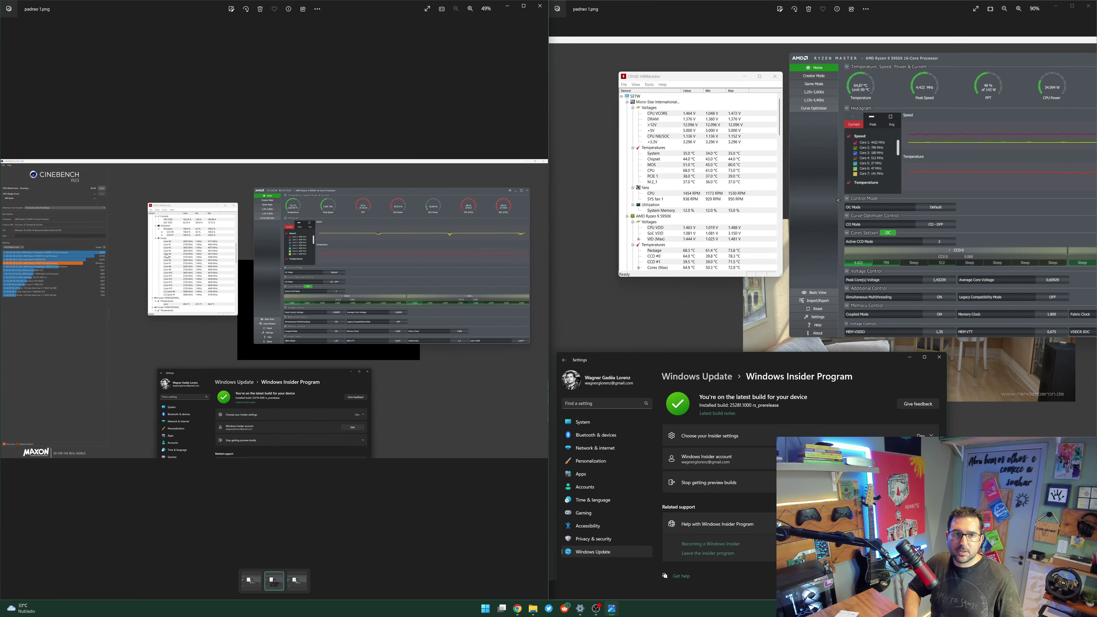
pyautogui.scroll(5, 242, 268)
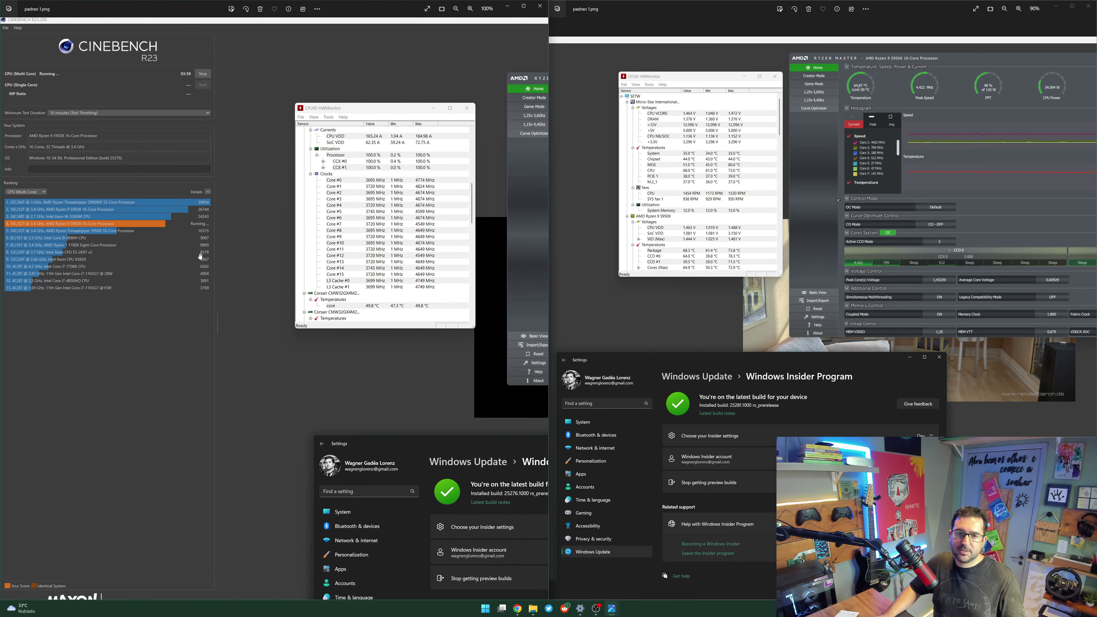
pyautogui.scroll(-5, 200, 256)
# - Show padrao 1.1.png in the build 25276 viewer and inspect the voltages and temperatures in its HWMonitor window
pyautogui.press('Left')
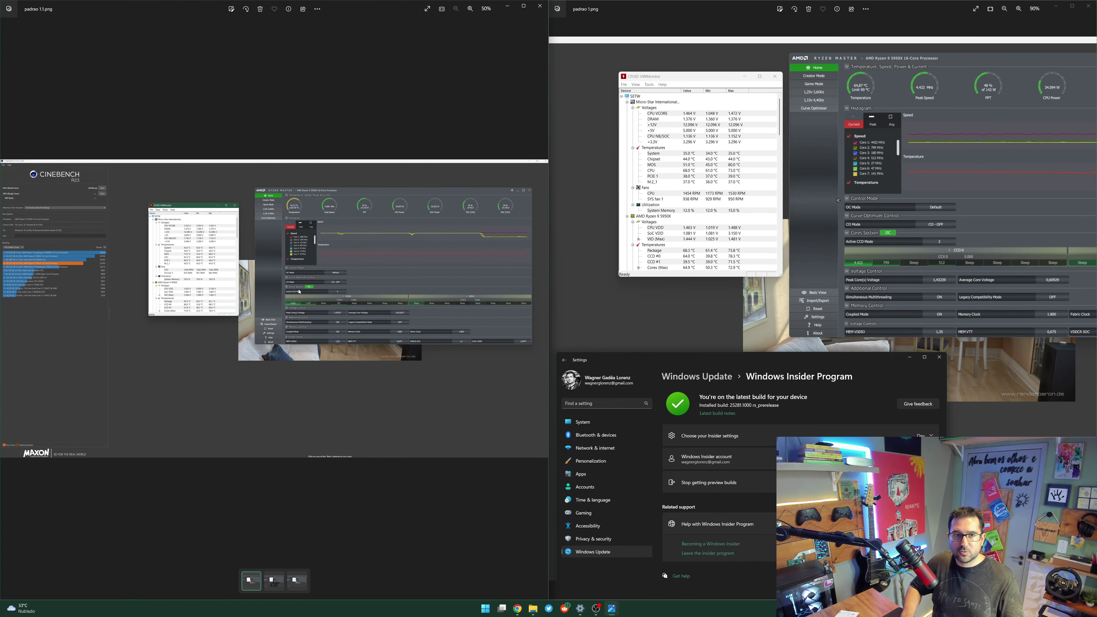
pyautogui.scroll(5, 299, 291)
pyautogui.moveTo(64, 255); pyautogui.dragTo(331, 238)
pyautogui.moveTo(413, 260); pyautogui.dragTo(374, 226)
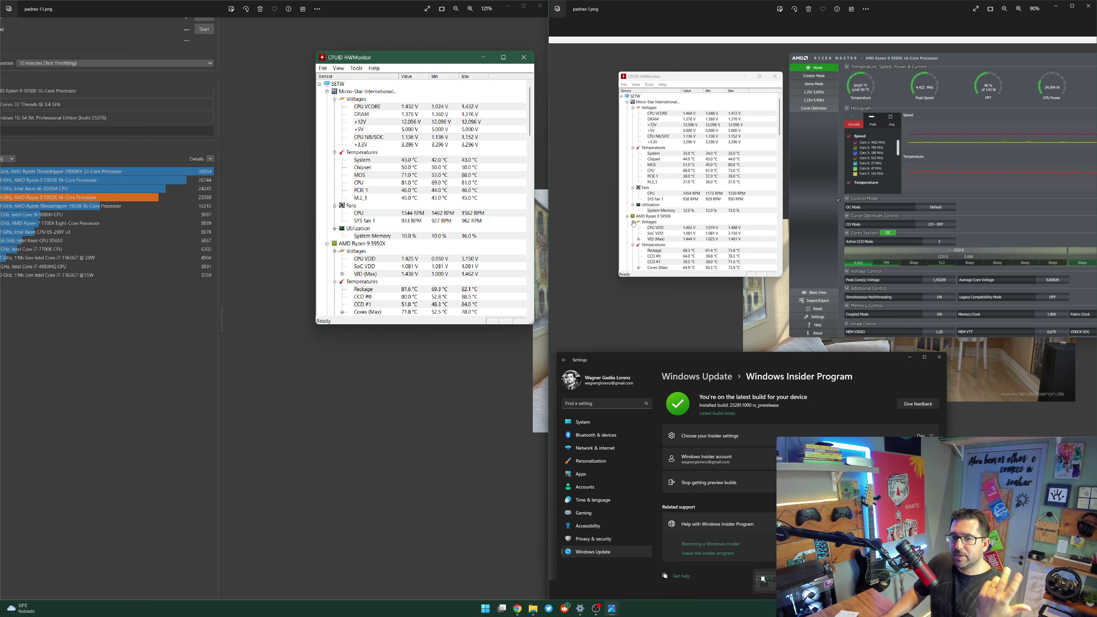
pyautogui.scroll(-6, 433, 221)
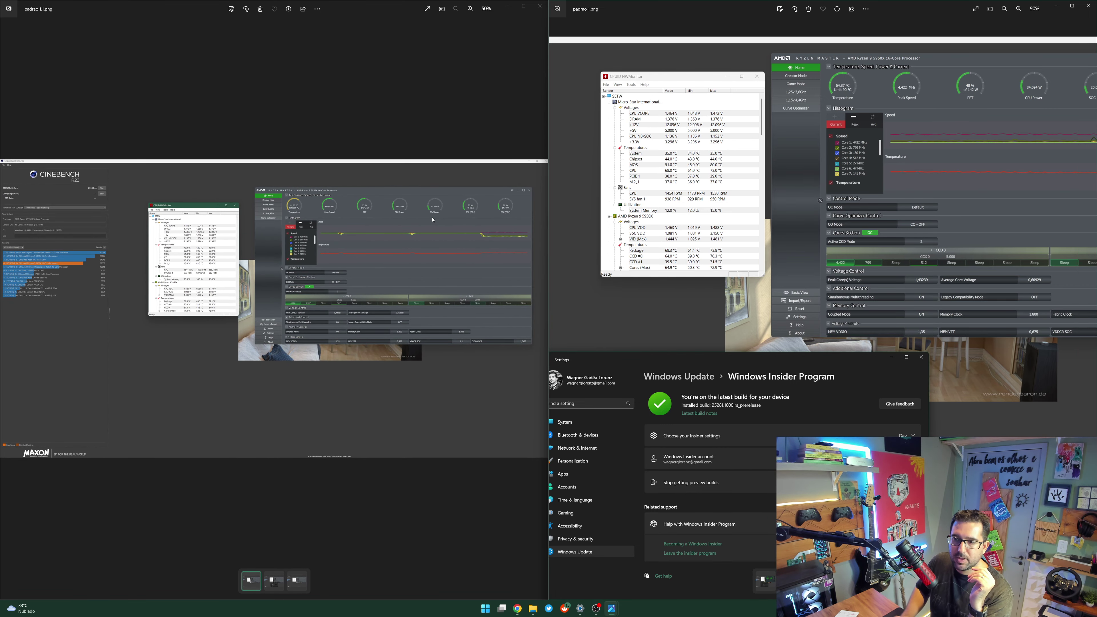
# - Compare padrao 2.png with padrao 1.png in the build 25276 viewer and enlarge the HWMonitor and Ryzen Master readings of padrao 2.png
pyautogui.press('Right')
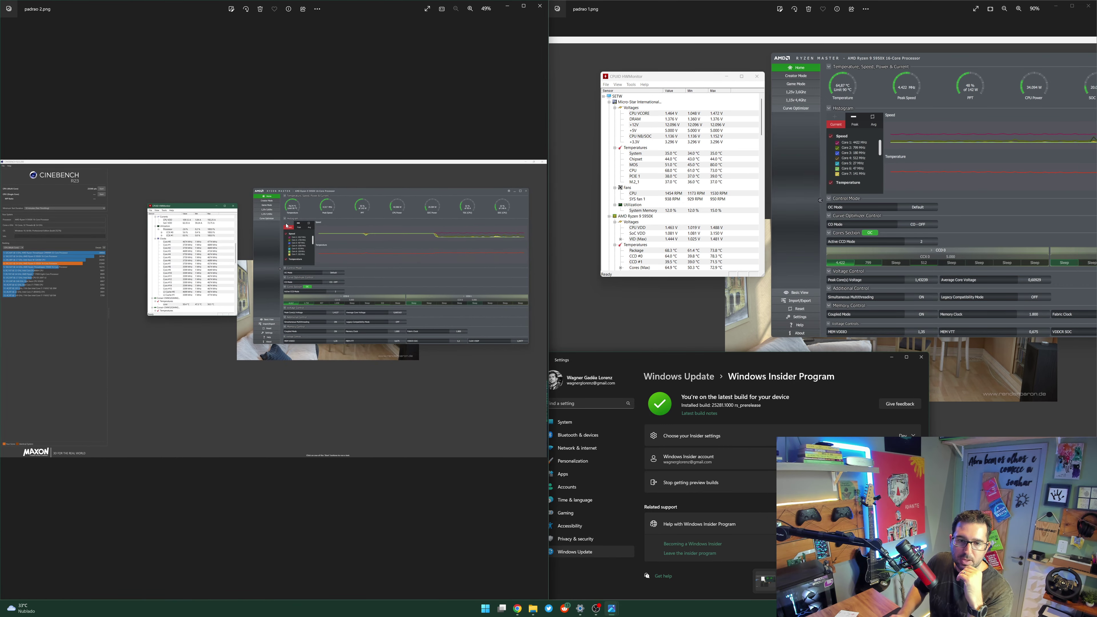
pyautogui.press('Left')
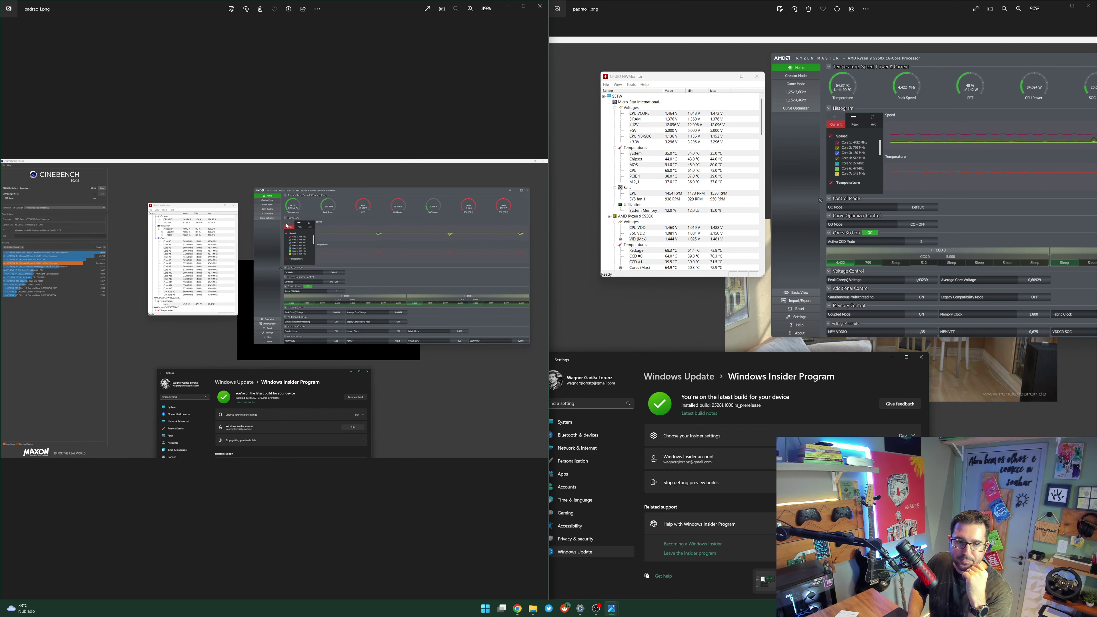
pyautogui.press('Right')
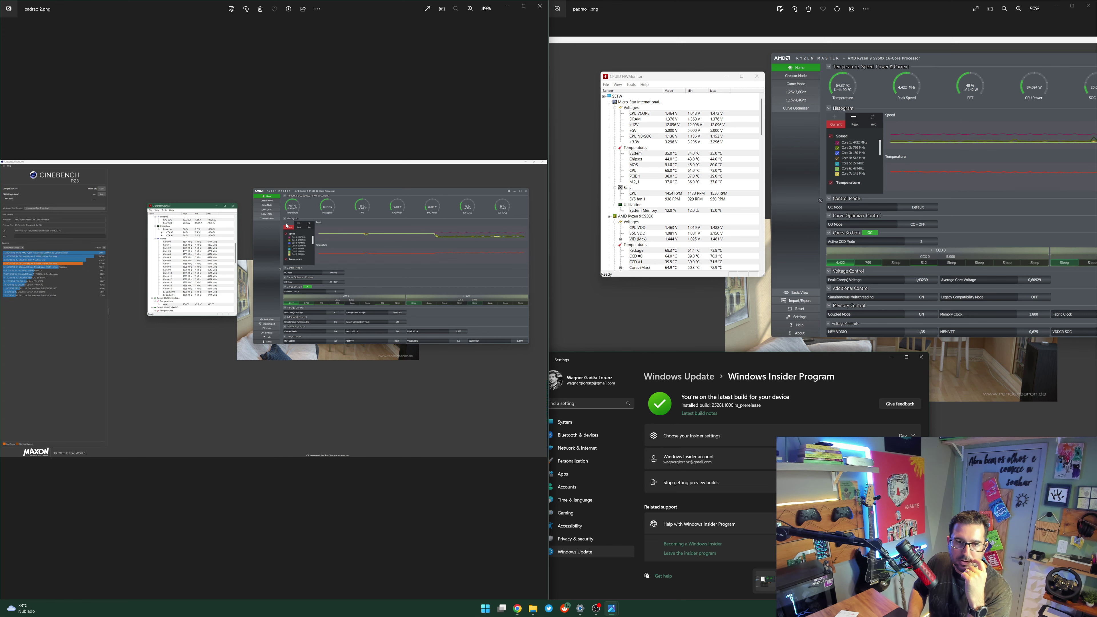
pyautogui.scroll(5, 287, 225)
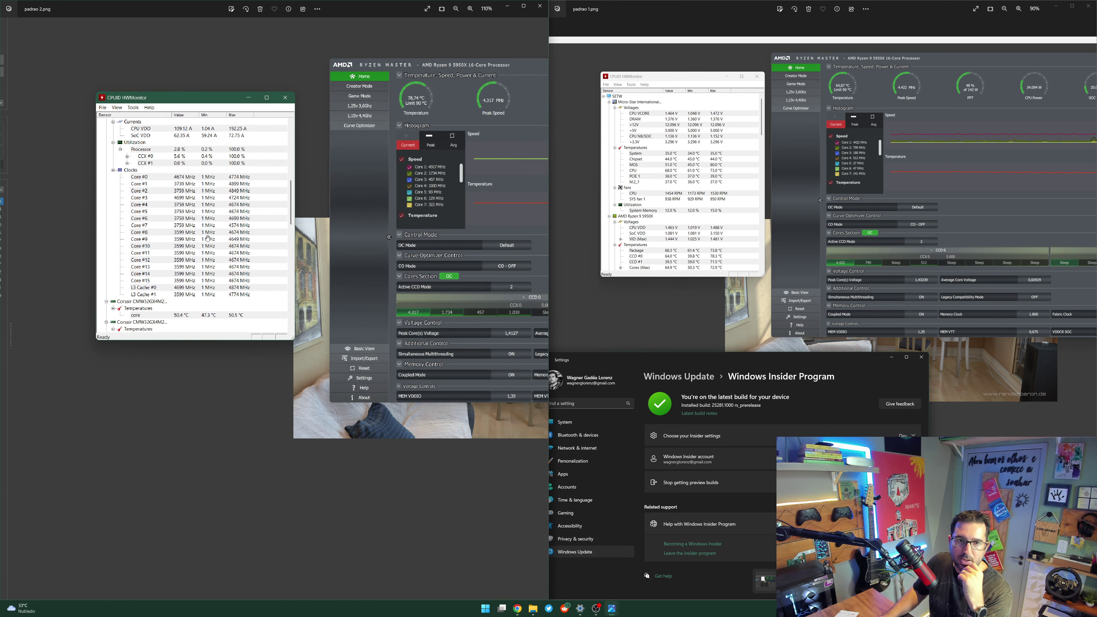
# - Compare the HWMonitor voltages, temperatures and fan speeds of padrao 1.1.png with those of padrao 1.png from build 25281
pyautogui.press('Left')
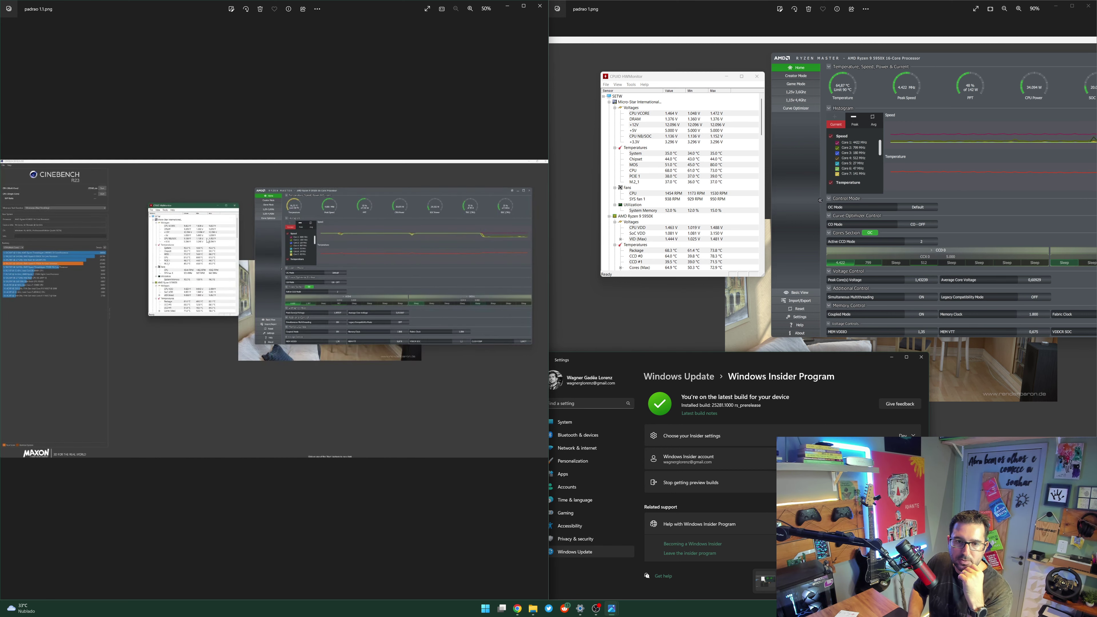
pyautogui.scroll(5, 208, 240)
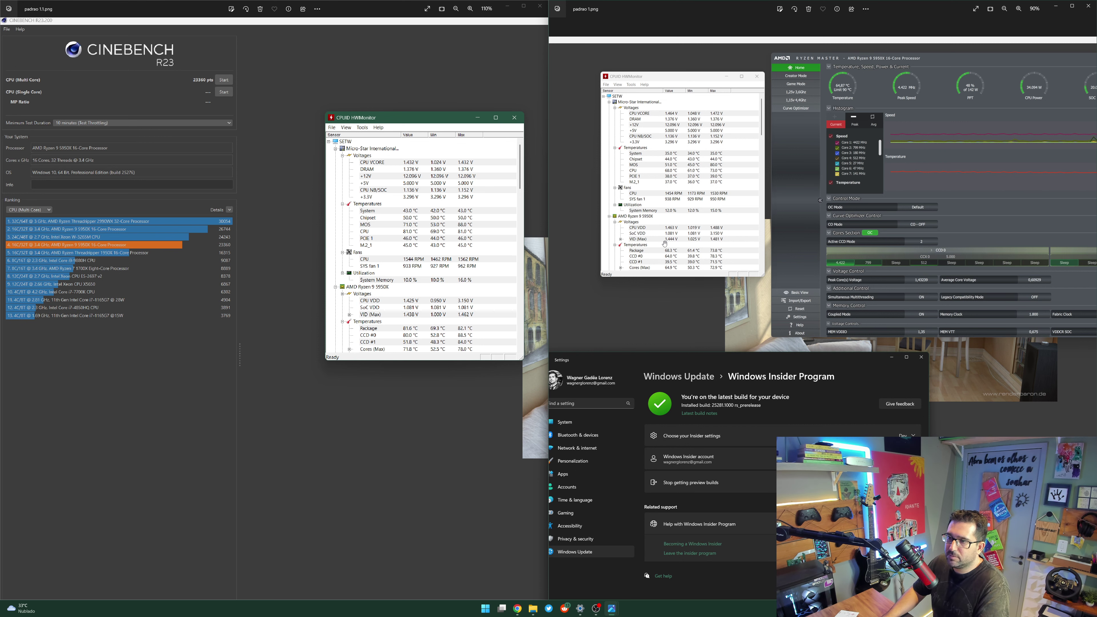
pyautogui.scroll(-2, 665, 244)
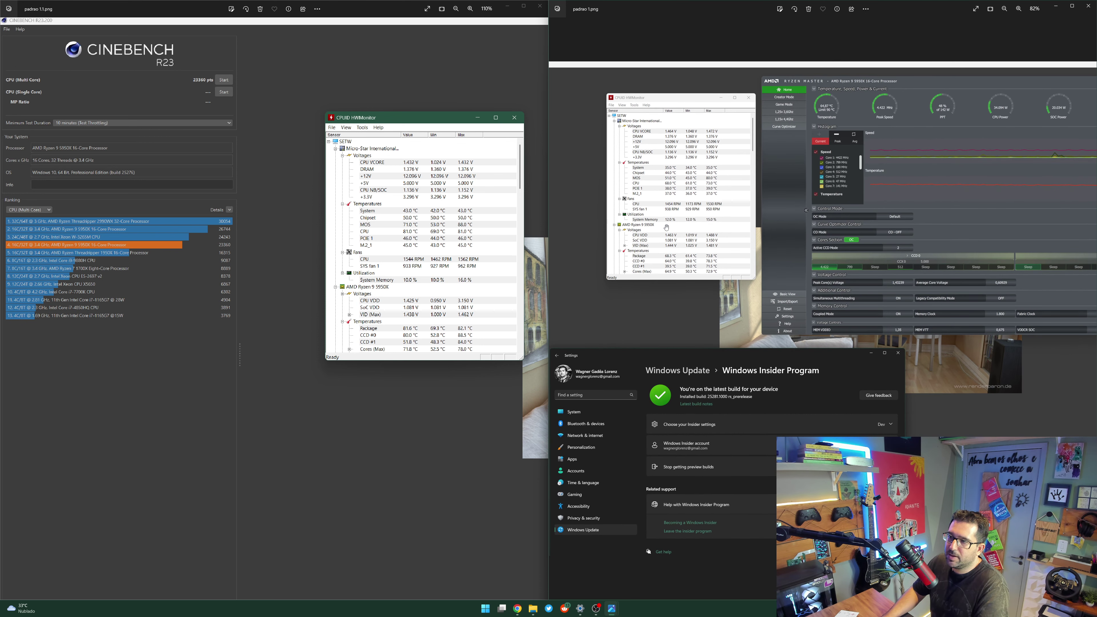
pyautogui.scroll(2, 674, 235)
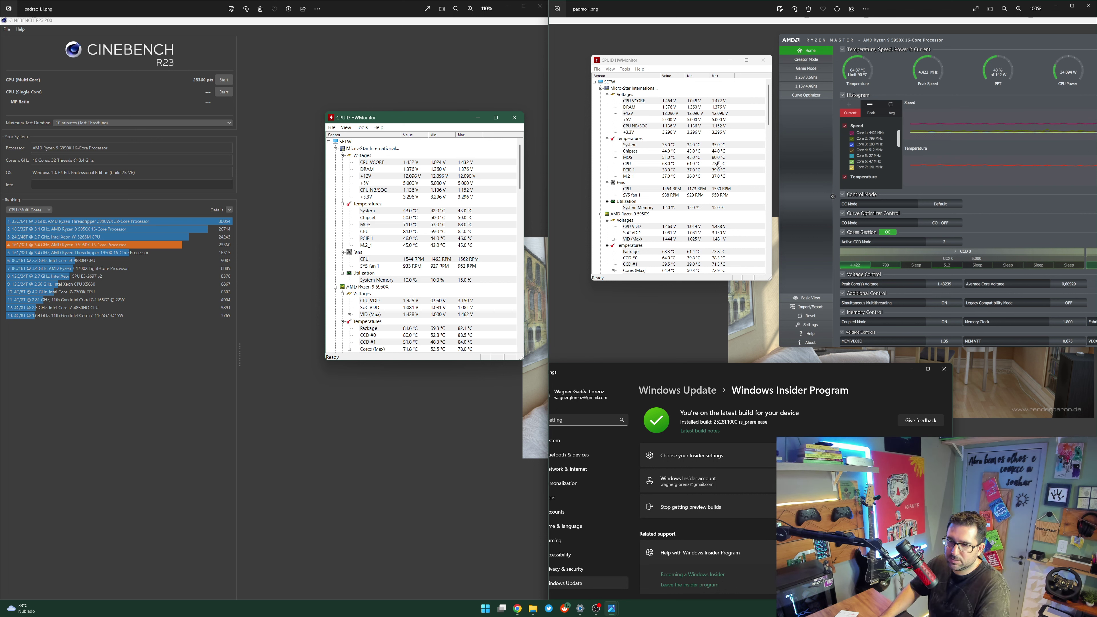
pyautogui.scroll(-2, 719, 164)
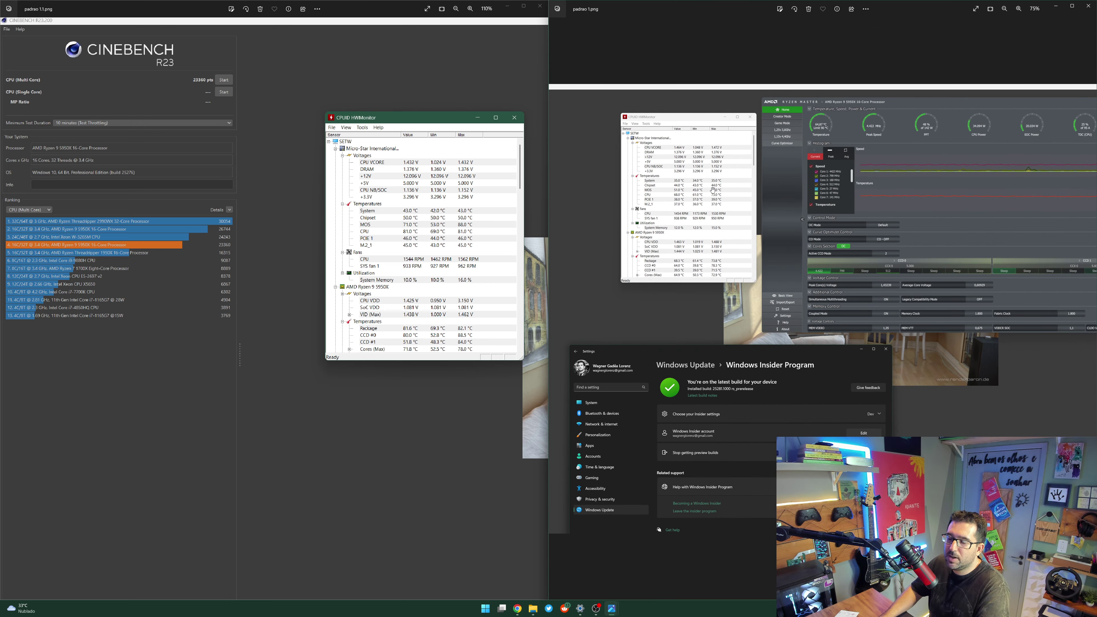
pyautogui.scroll(3, 713, 190)
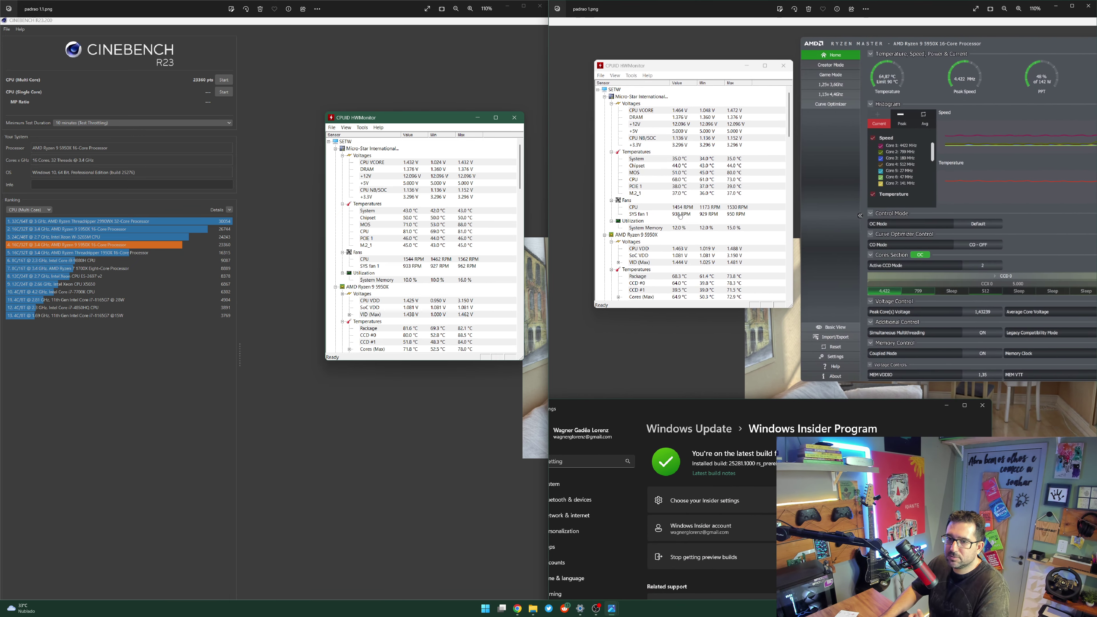
pyautogui.scroll(-3, 679, 223)
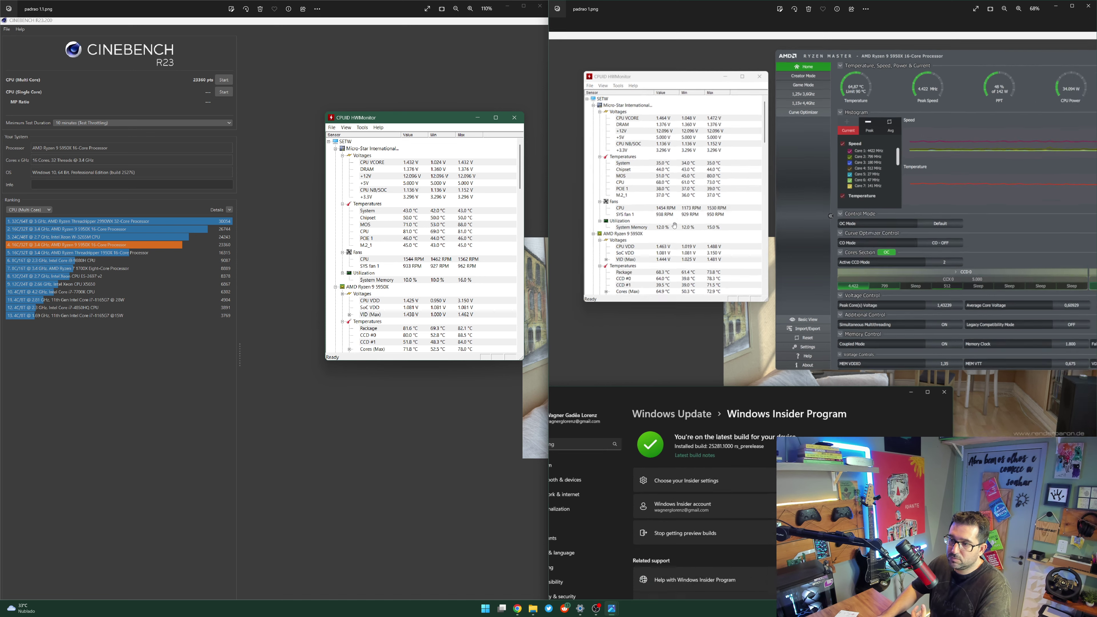
# - Show padrao 2.png in the build 25281 viewer and examine the current draw and core clocks in HWMonitor
pyautogui.press('Right')
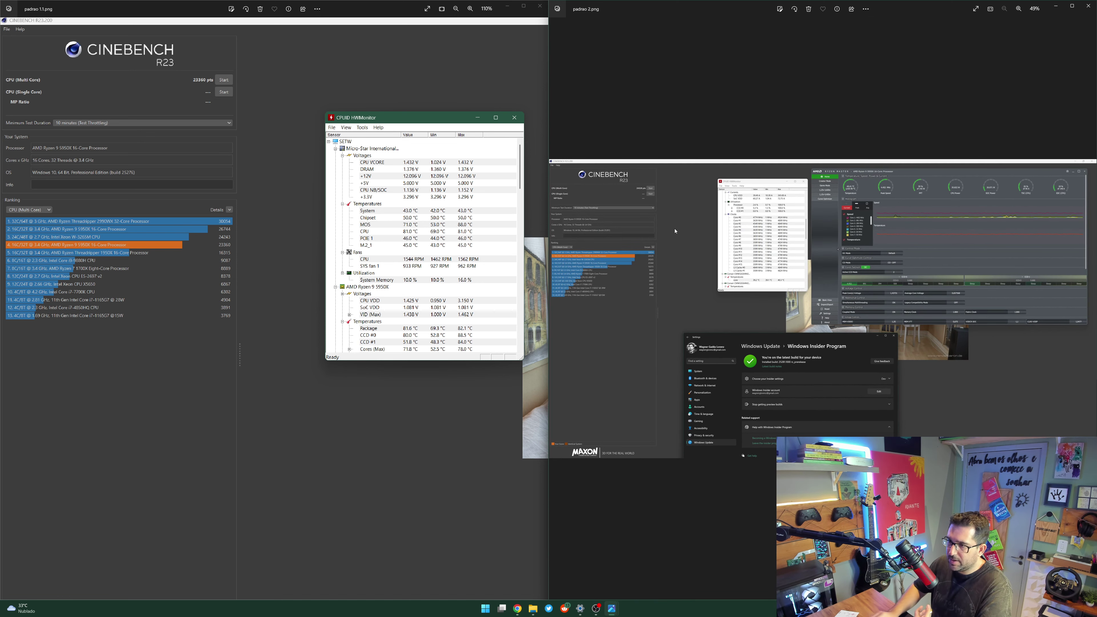
pyautogui.scroll(5, 677, 235)
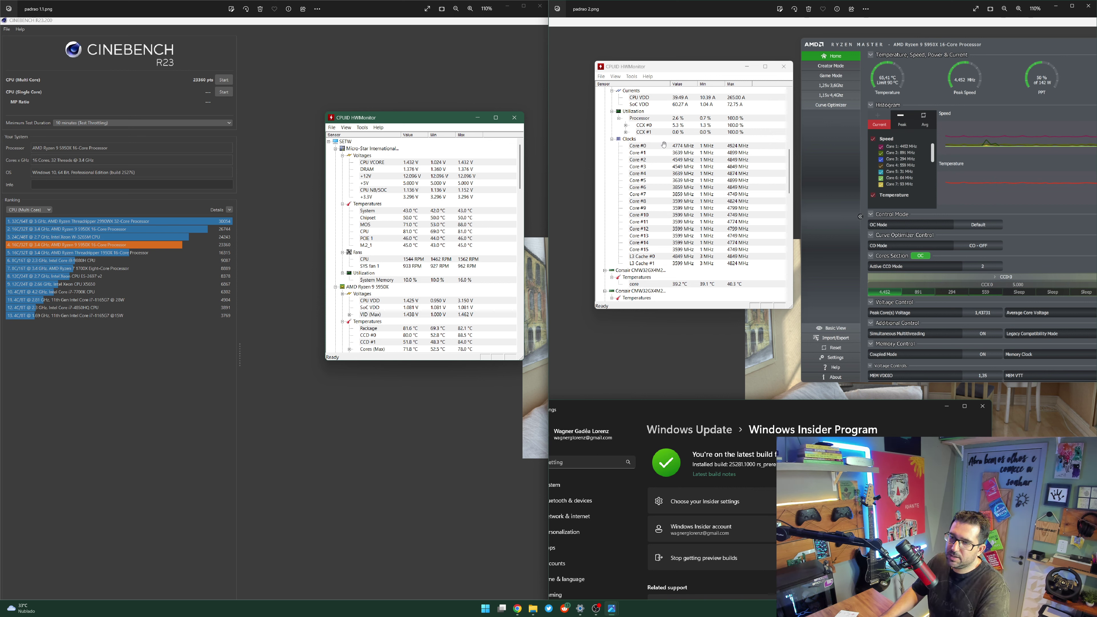
pyautogui.scroll(-1, 711, 215)
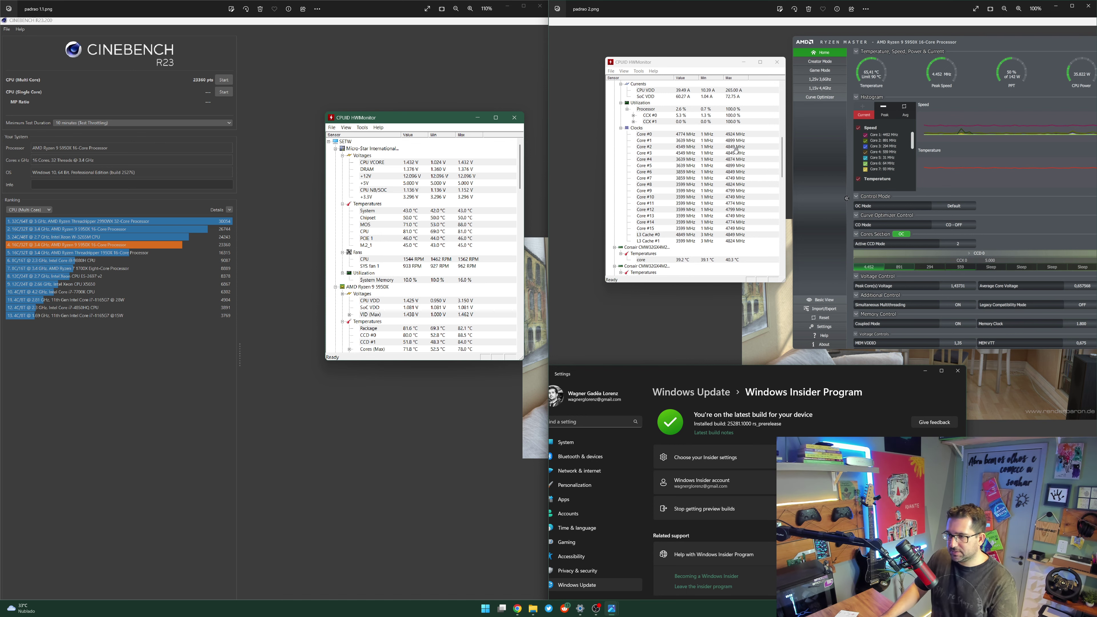
pyautogui.scroll(-3, 736, 150)
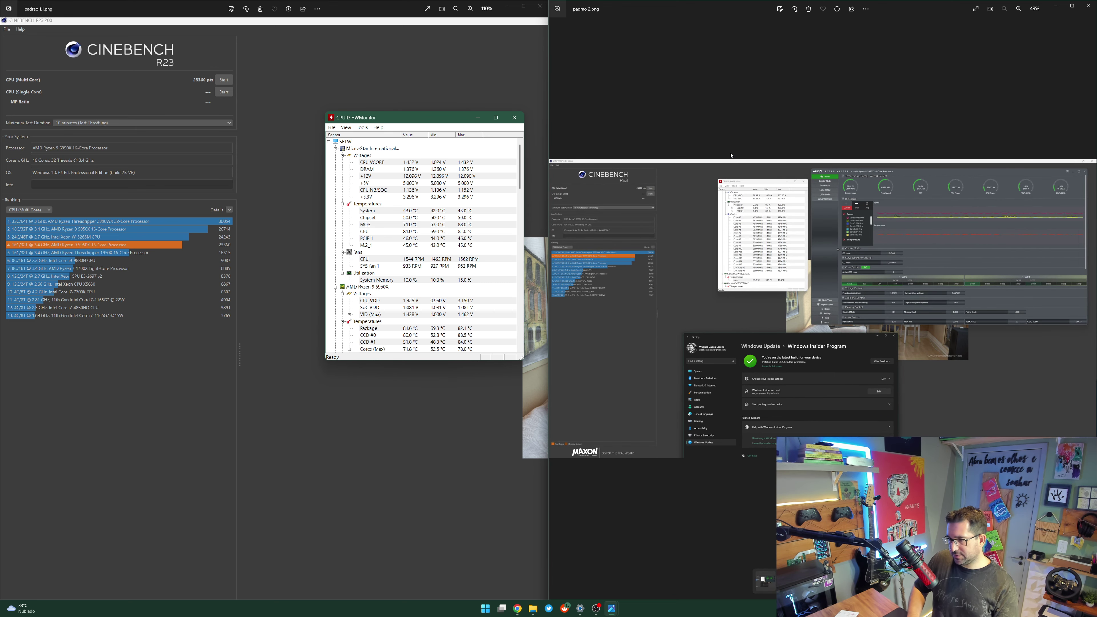
# - Show 1,15 4.4 1.png in the build 25281 viewer and enlarge its HWMonitor voltages and temperatures beside the Ryzen Master settings
pyautogui.press('Left')
pyautogui.press('Left')
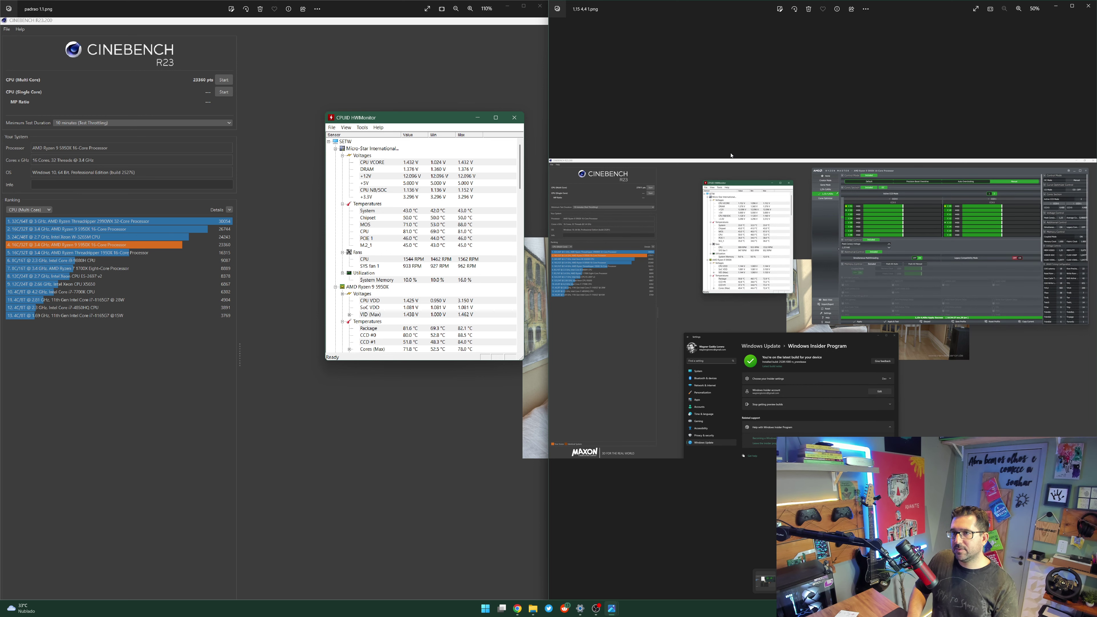
pyautogui.scroll(5, 703, 153)
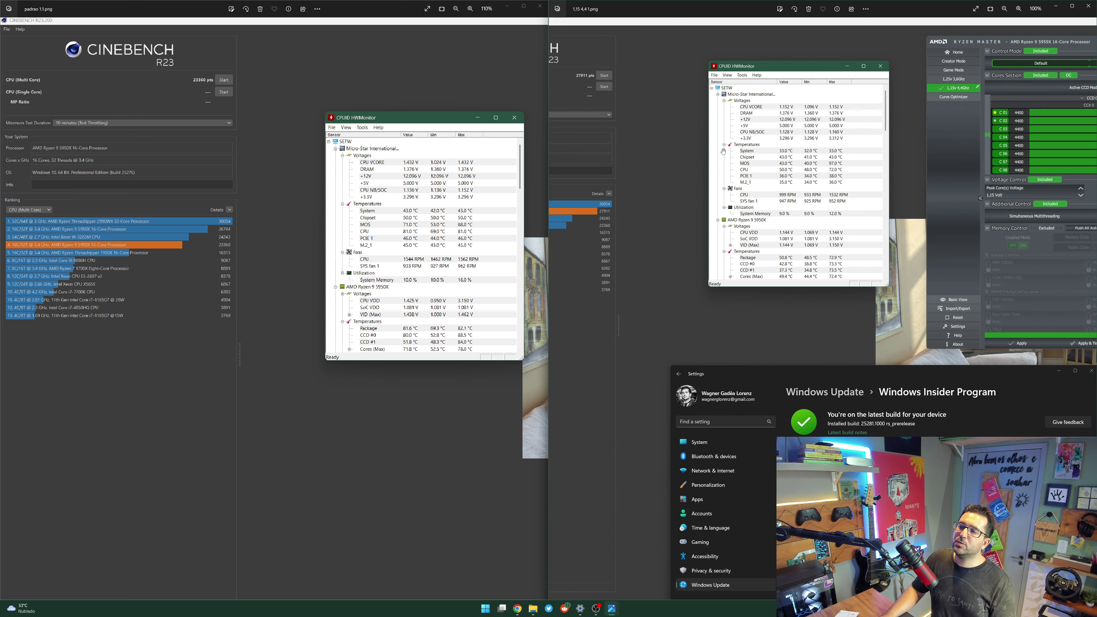
pyautogui.moveTo(608, 234); pyautogui.dragTo(597, 264)
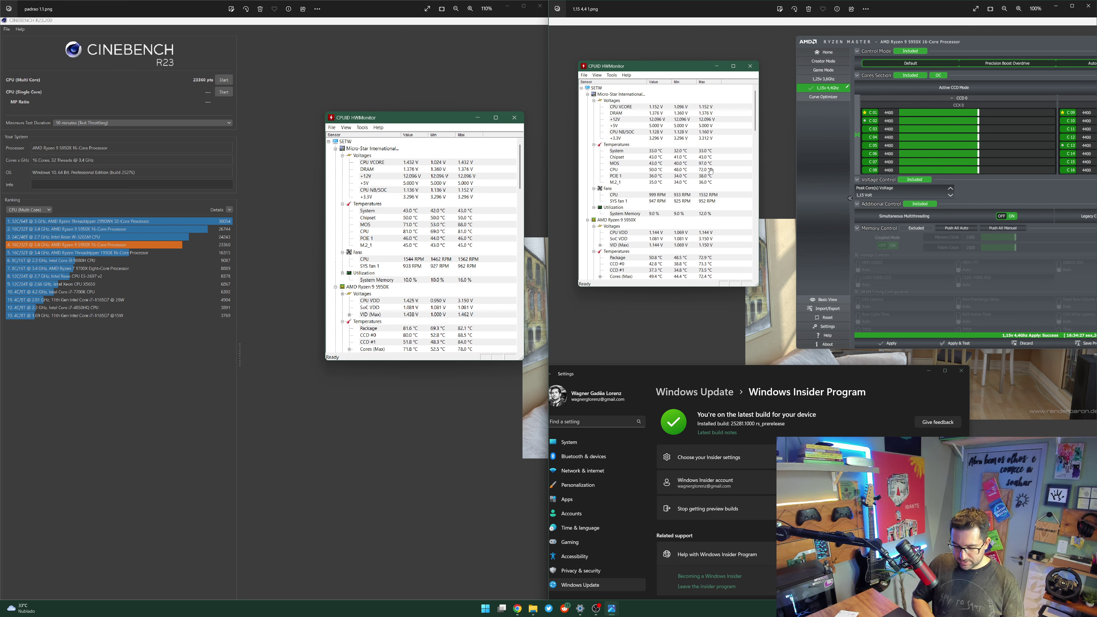
# - Launch Ryzen Master, accept its overclocking warning and place its window over the build 25276 screenshot
pyautogui.press('super')
pyautogui.write('ry')
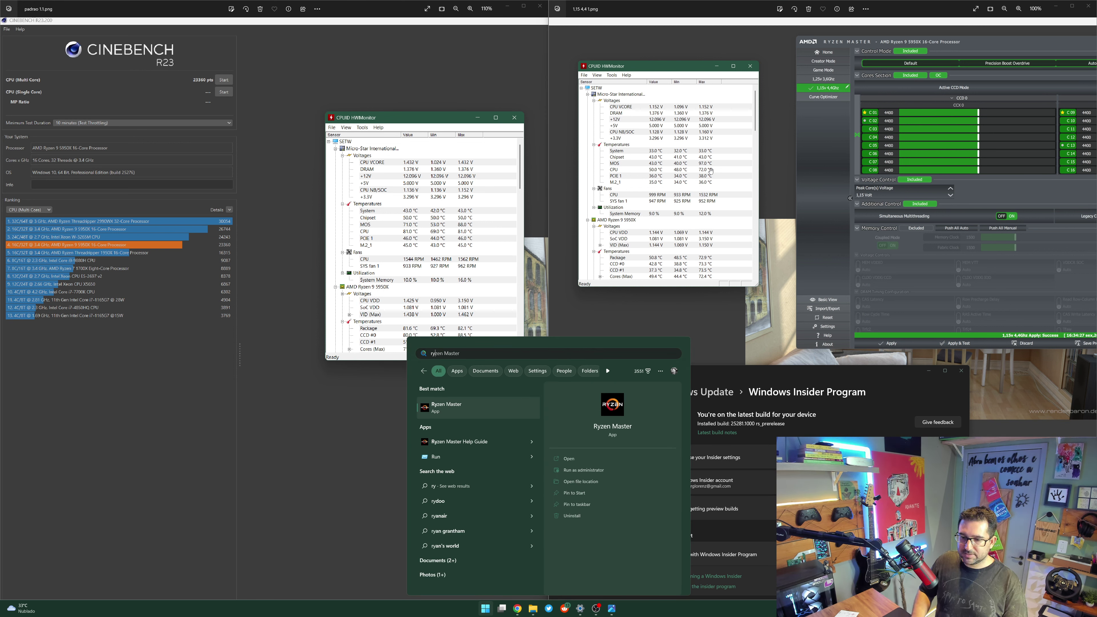
pyautogui.press('Return')
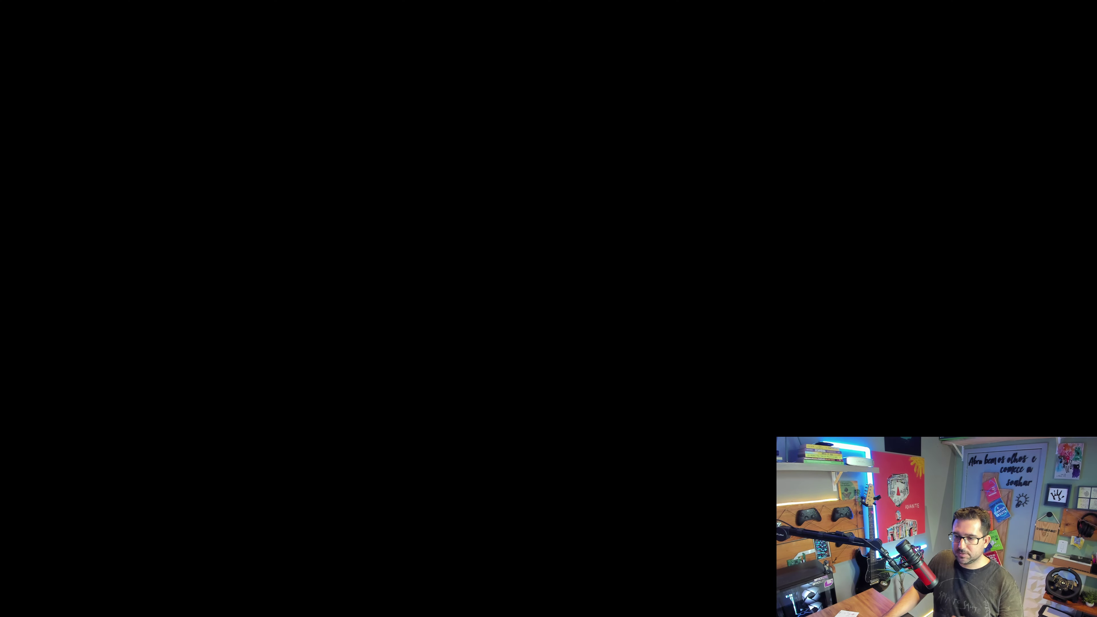
pyautogui.hotkey('alt', 'y')
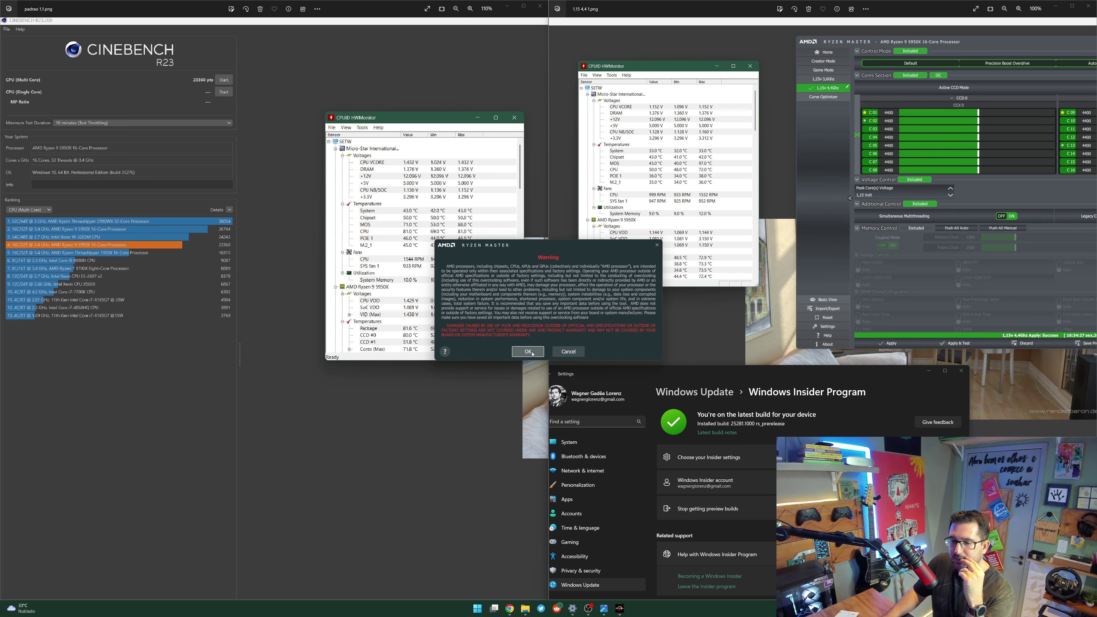
pyautogui.click(527, 352)
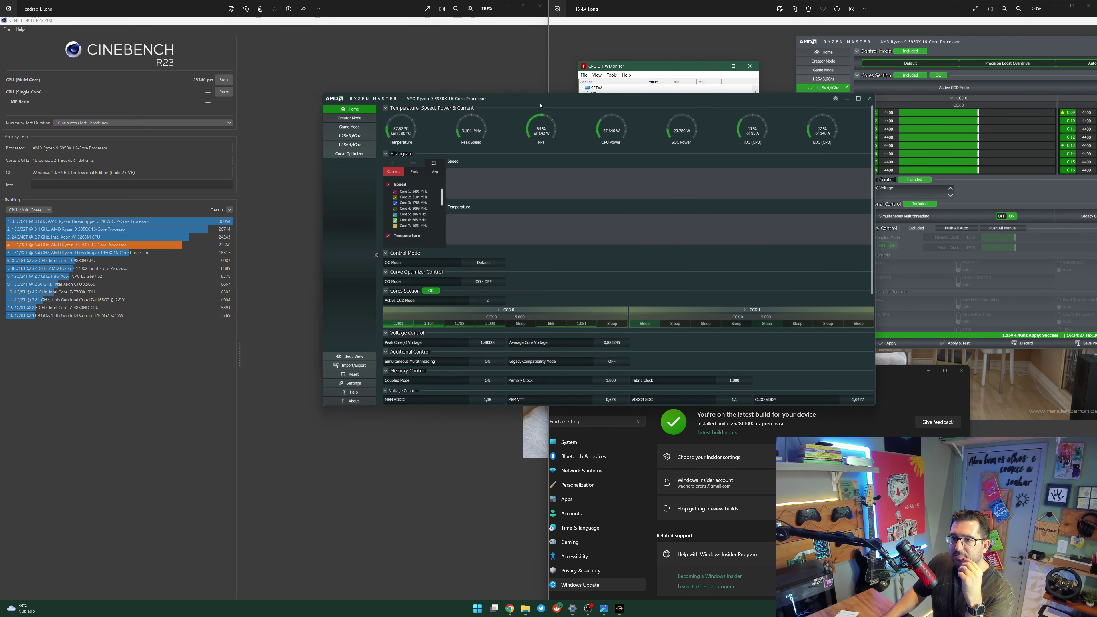
pyautogui.moveTo(540, 105); pyautogui.dragTo(411, 88)
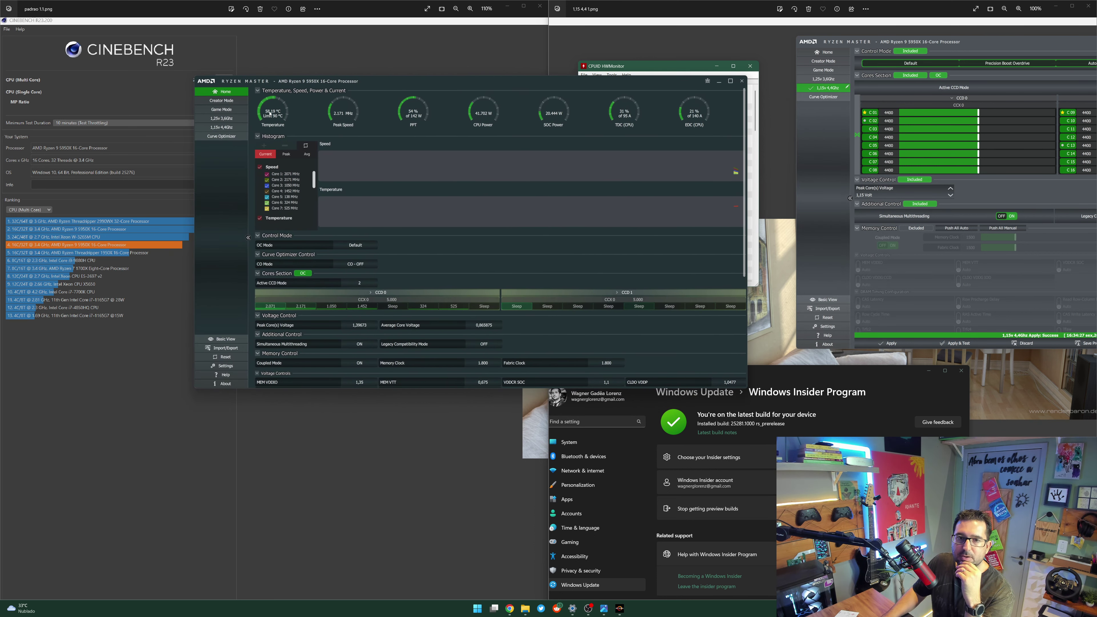
# - Apply the 1,15v 4,4Ghz profile and close Ryzen Master after checking its home readings
pyautogui.click(220, 119)
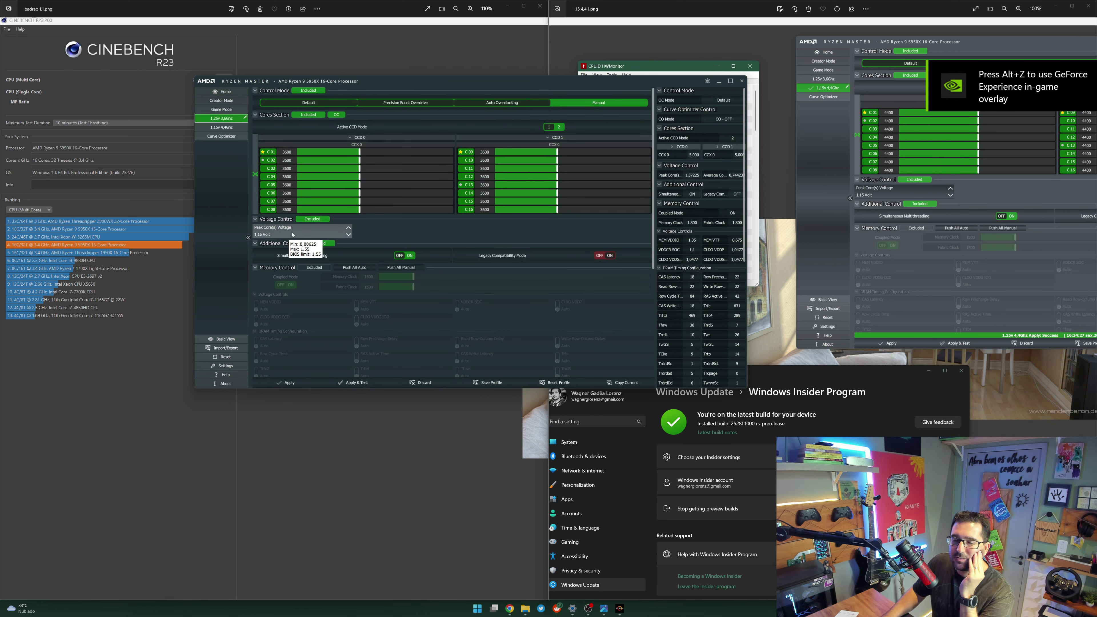
pyautogui.click(224, 128)
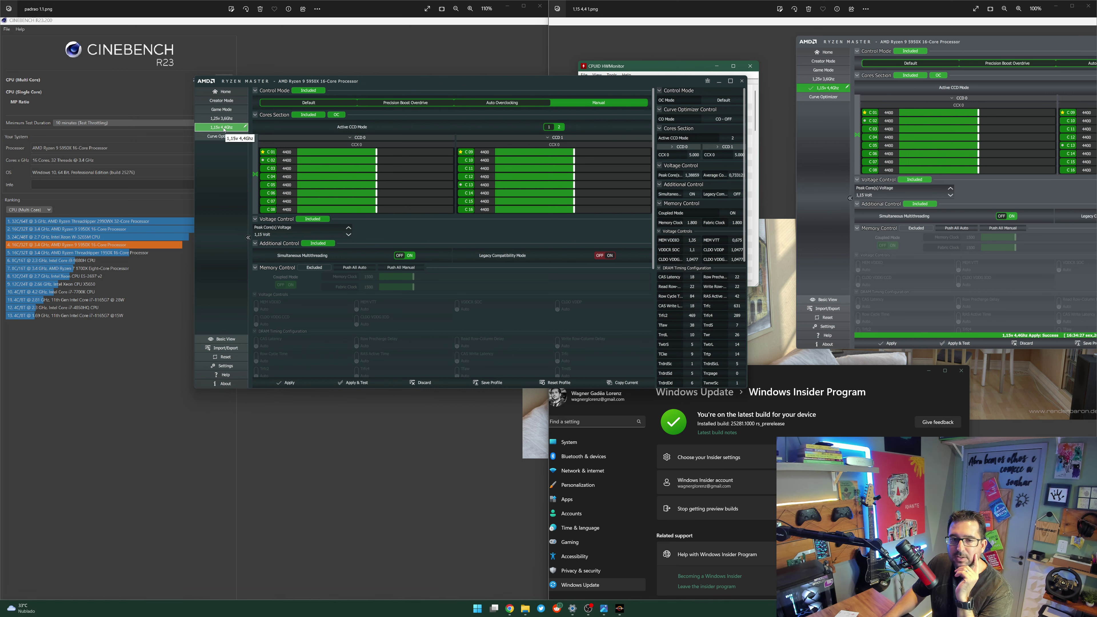
pyautogui.click(293, 384)
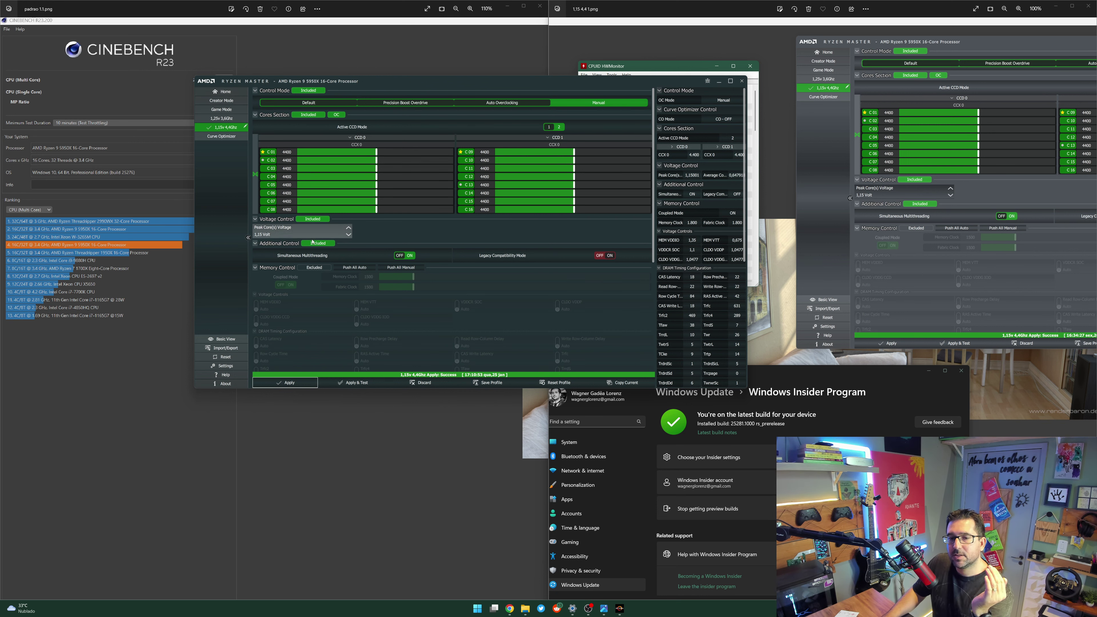
pyautogui.click(226, 92)
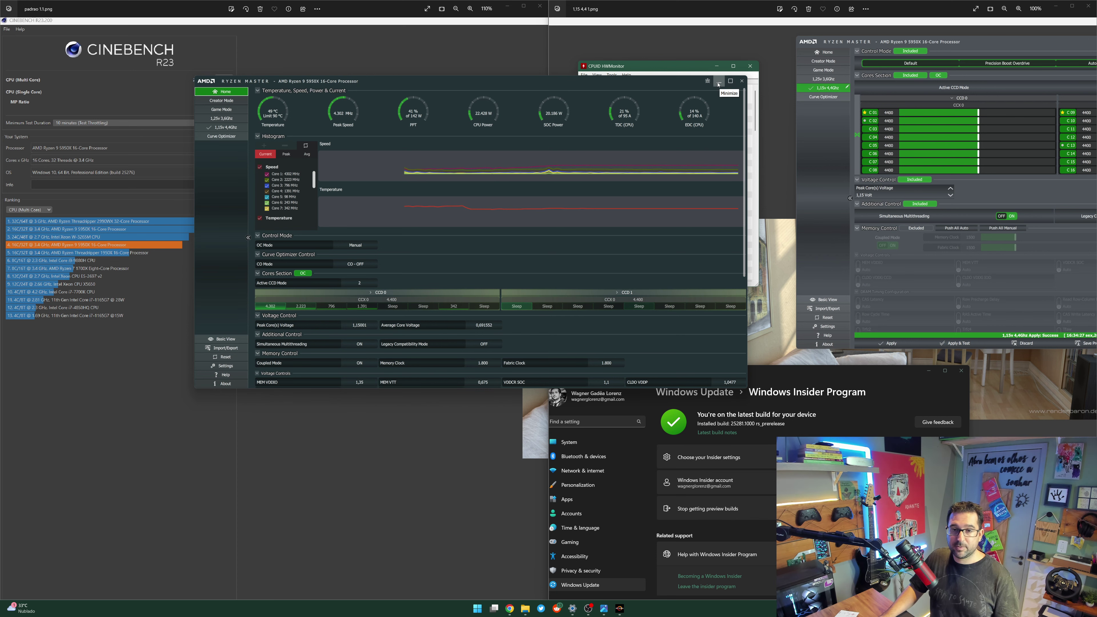
pyautogui.click(742, 81)
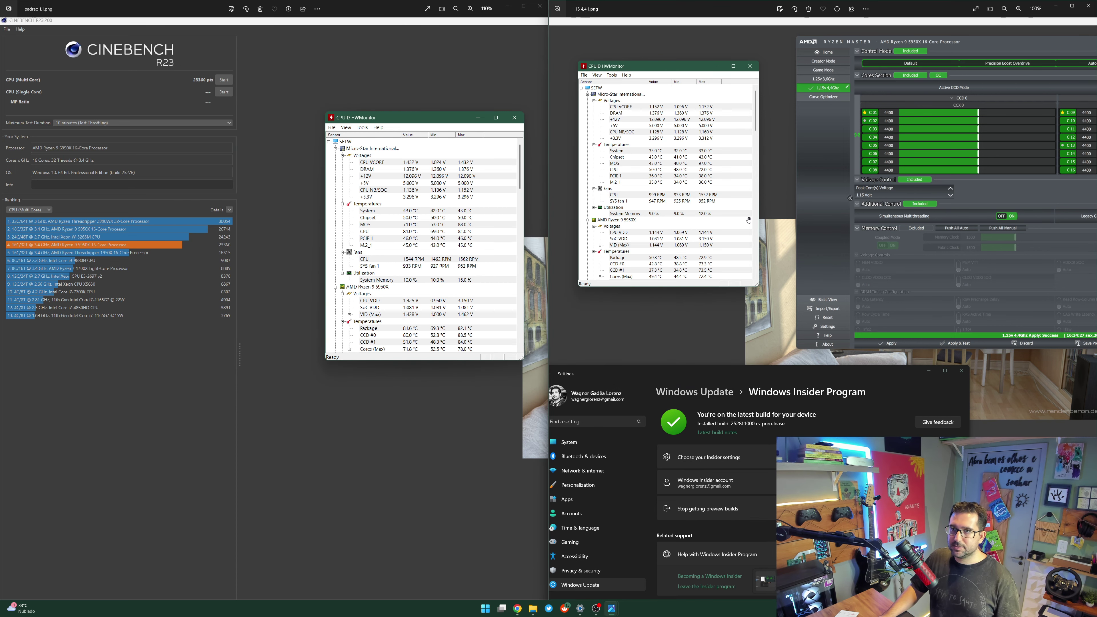
# - Move on from 1,15 4.4 1.png to 1,15 4.4 2.png and examine its power, current and core clock readings in HWMonitor
pyautogui.hscroll(1, 749, 220)
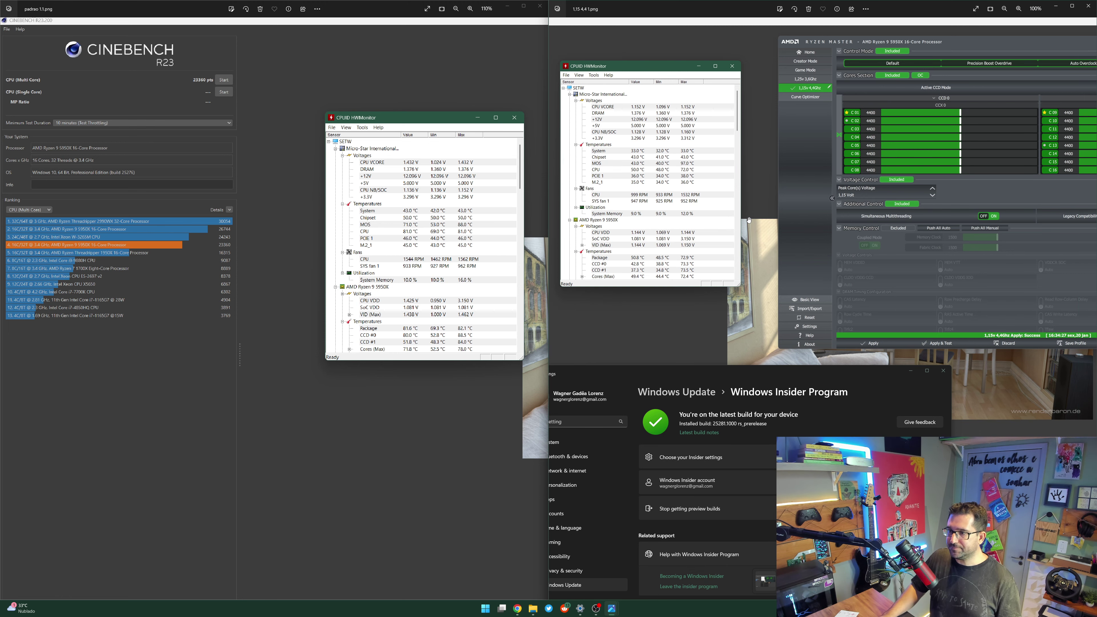
pyautogui.scroll(-2, 749, 225)
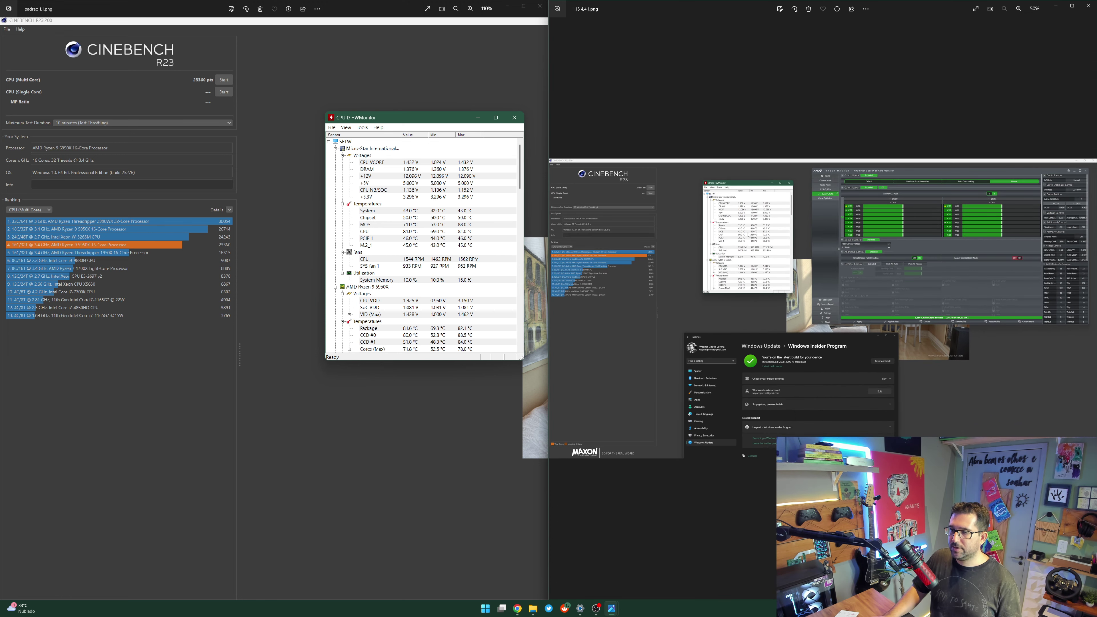
pyautogui.press('Right')
pyautogui.scroll(3, 749, 235)
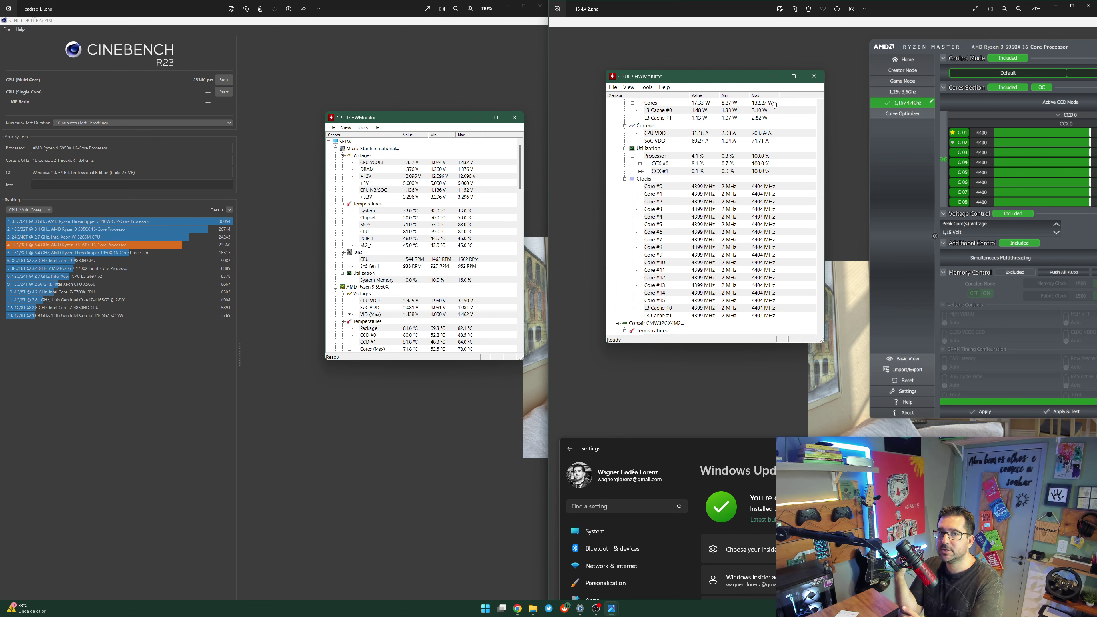
pyautogui.scroll(-5, 751, 99)
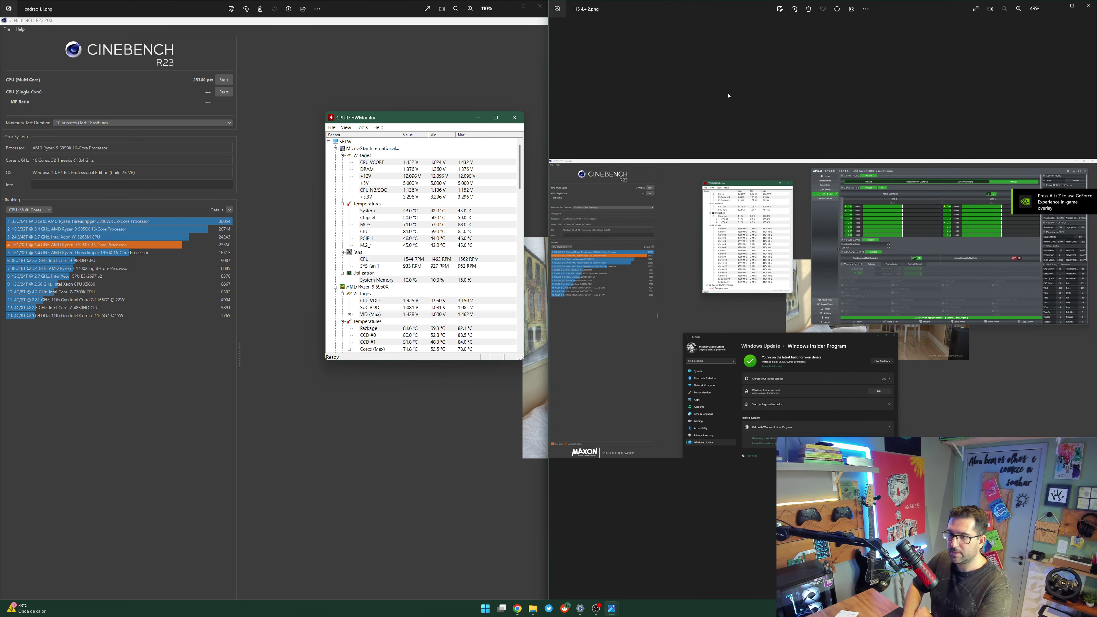
# - Browse back through the 1,14 4,4gh screenshots, return to 1,15 4.4 1.png and enlarge its Cinebench multi-core score and ranking
pyautogui.press('Left')
pyautogui.press('Left')
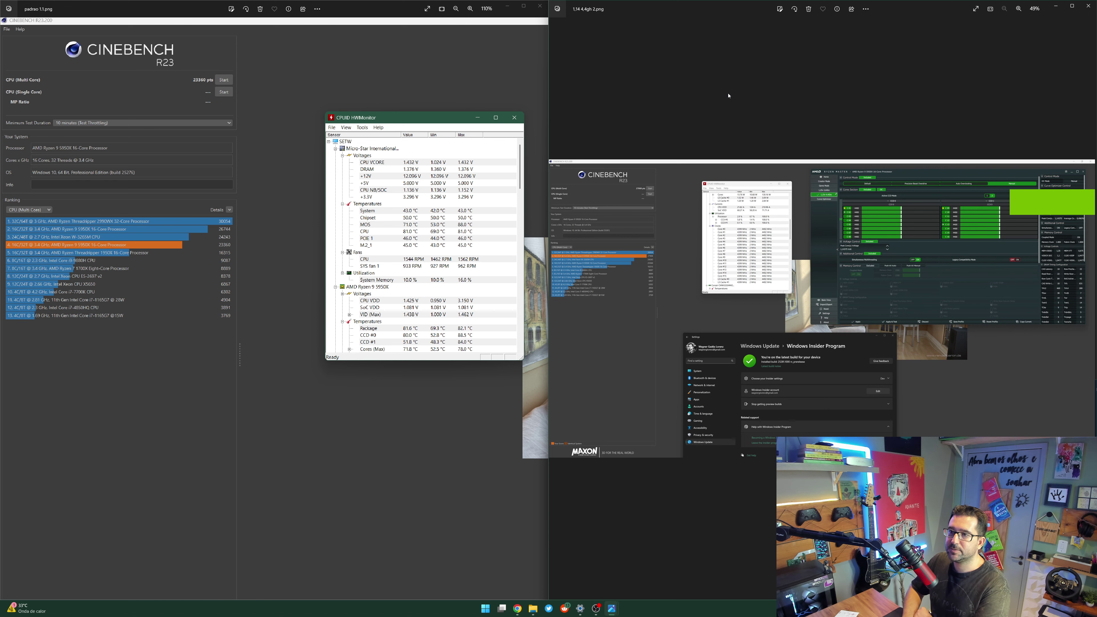
pyautogui.press('Left')
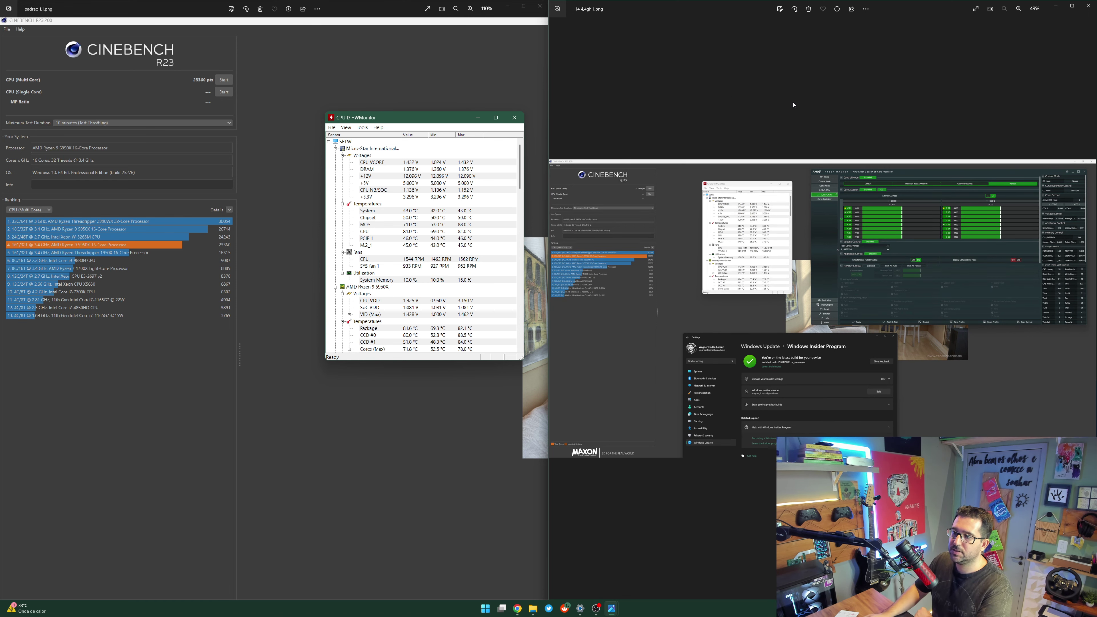
pyautogui.press('Left')
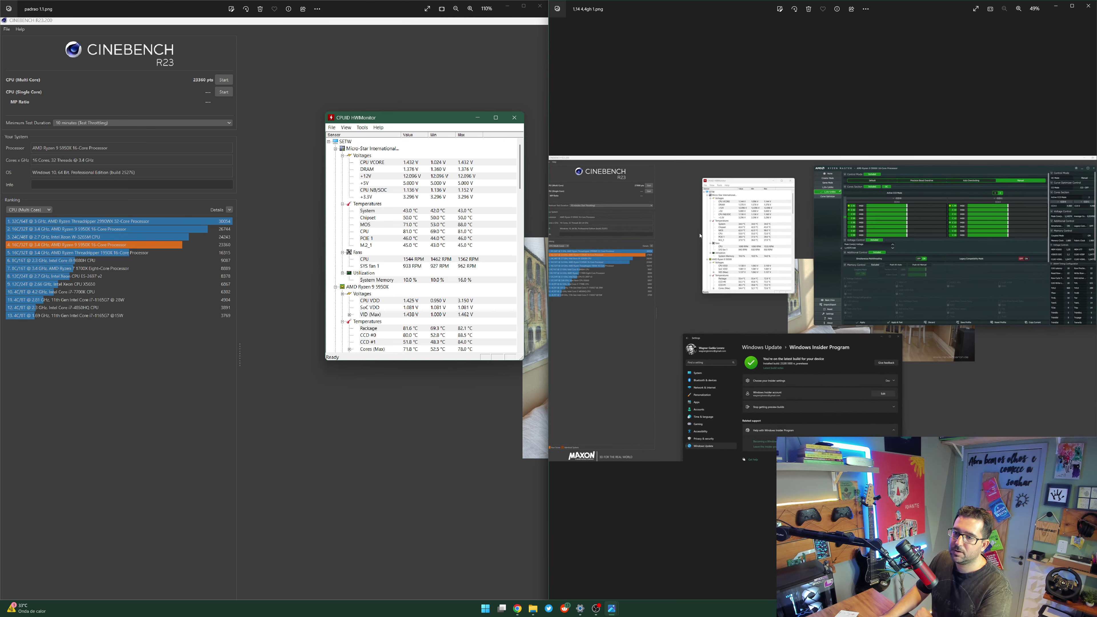
pyautogui.press('Right')
pyautogui.press('Right')
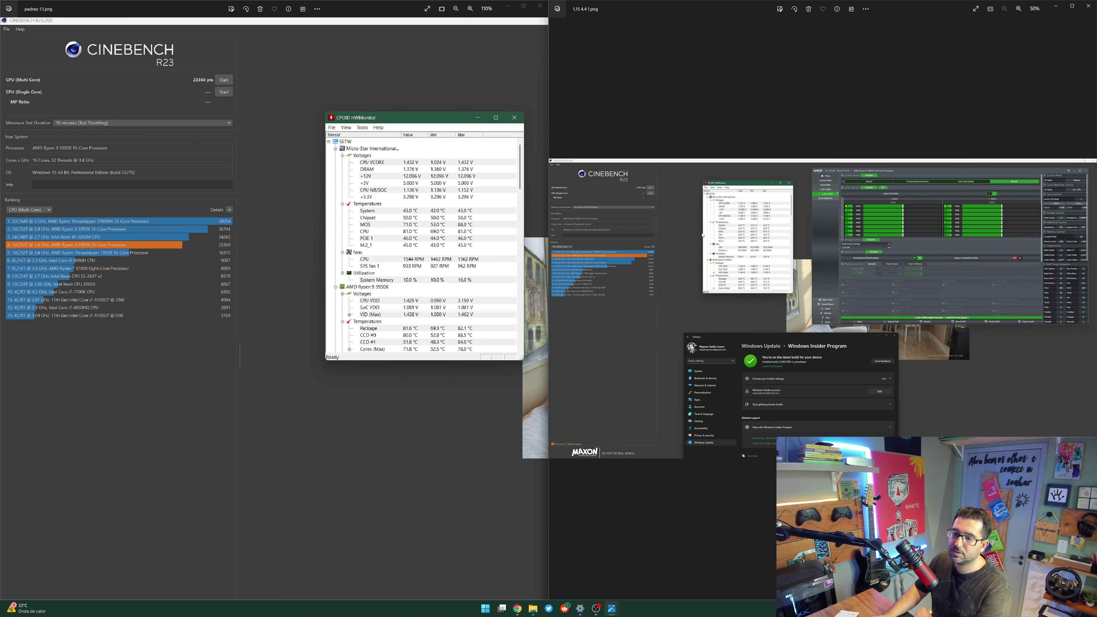
pyautogui.scroll(5, 703, 235)
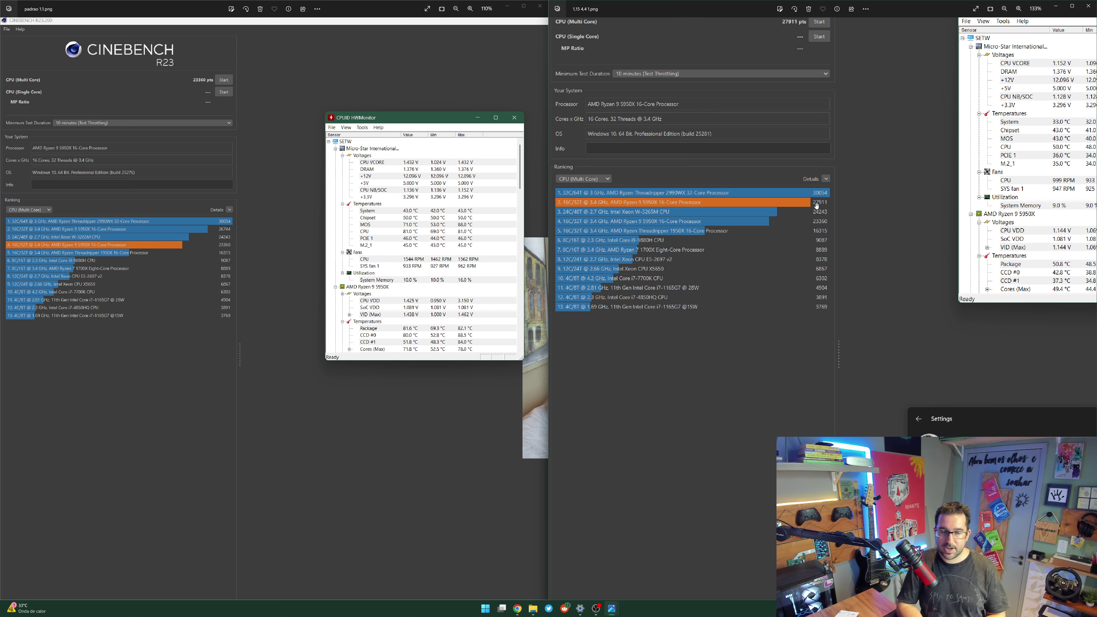
pyautogui.scroll(-5, 807, 211)
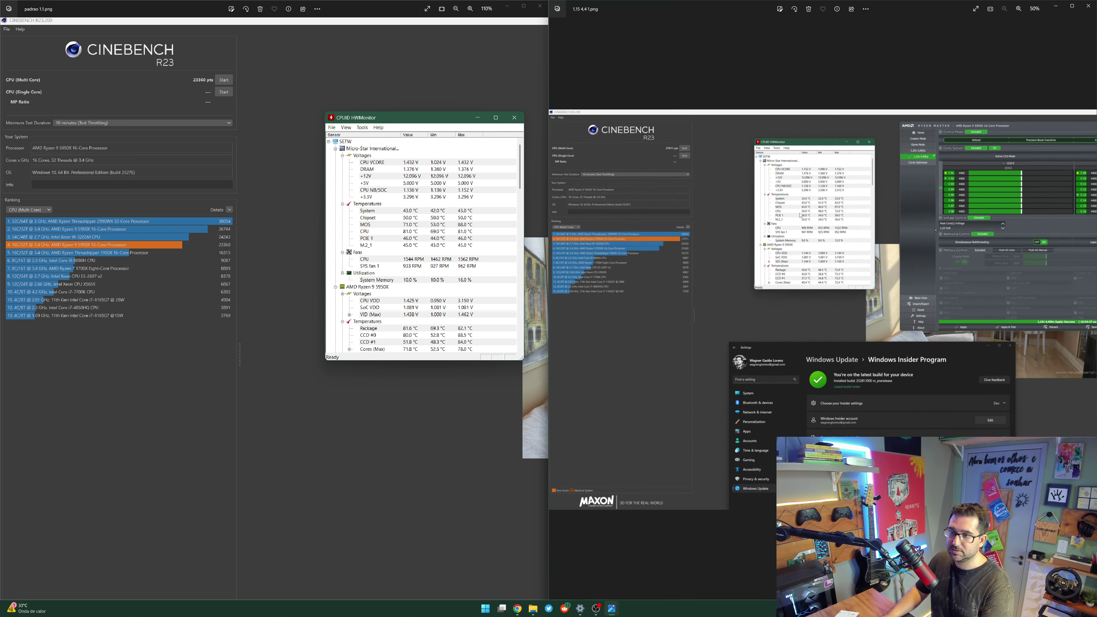
# - Show 1,14 4,4gh 1.png and examine its Cinebench multi-core score and HWMonitor voltages and temperatures
pyautogui.press('Left')
pyautogui.press('Left')
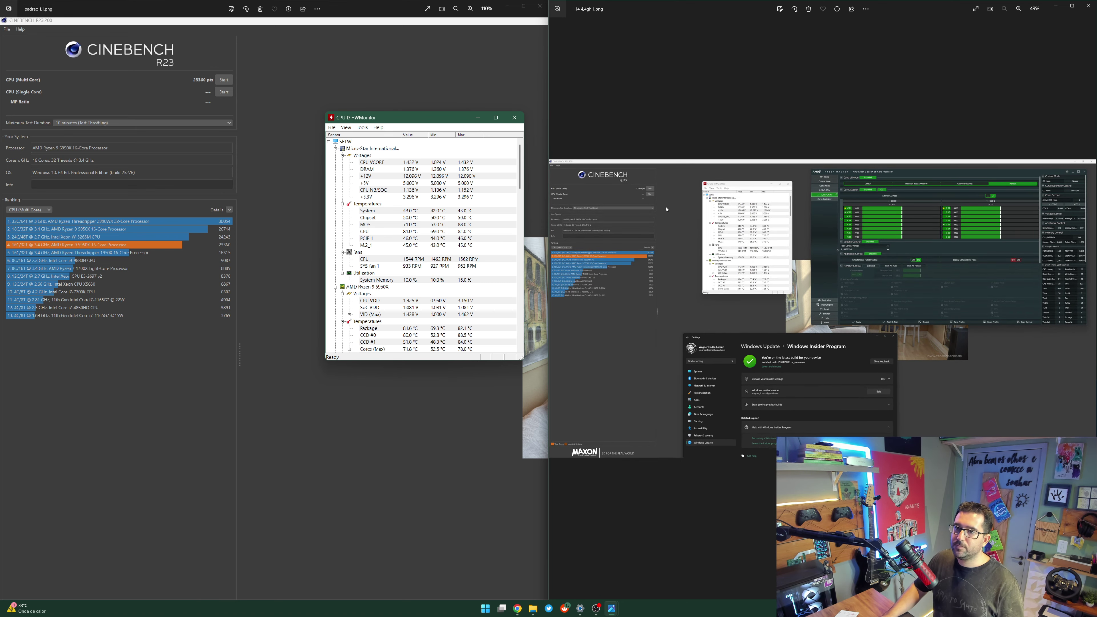
pyautogui.scroll(5, 673, 229)
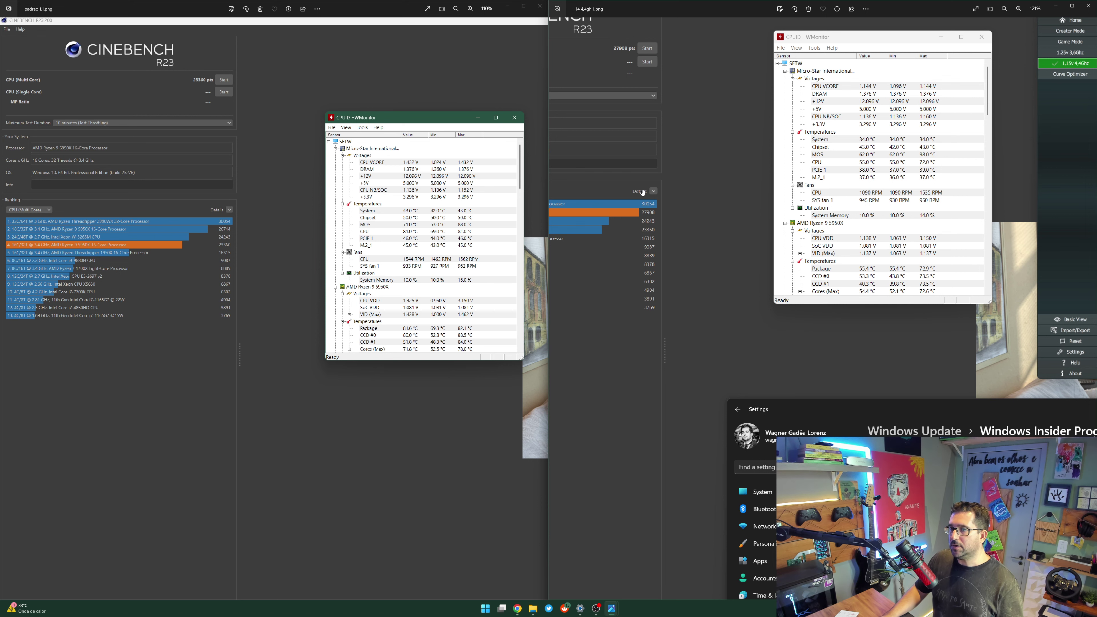
pyautogui.moveTo(642, 193); pyautogui.dragTo(773, 246)
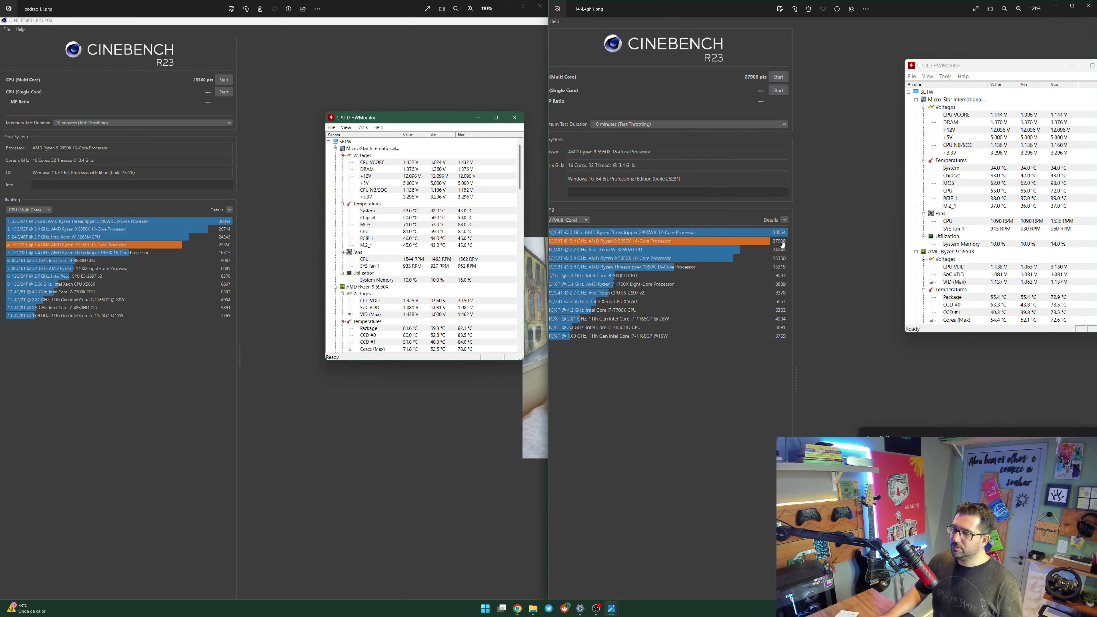
pyautogui.scroll(-2, 782, 245)
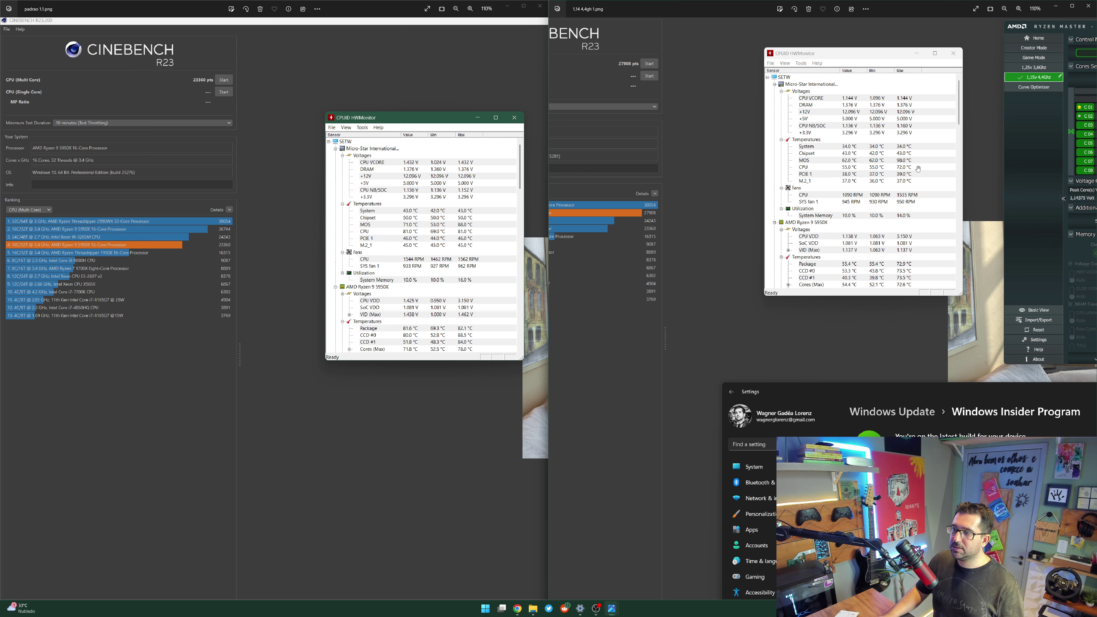
pyautogui.scroll(-5, 726, 199)
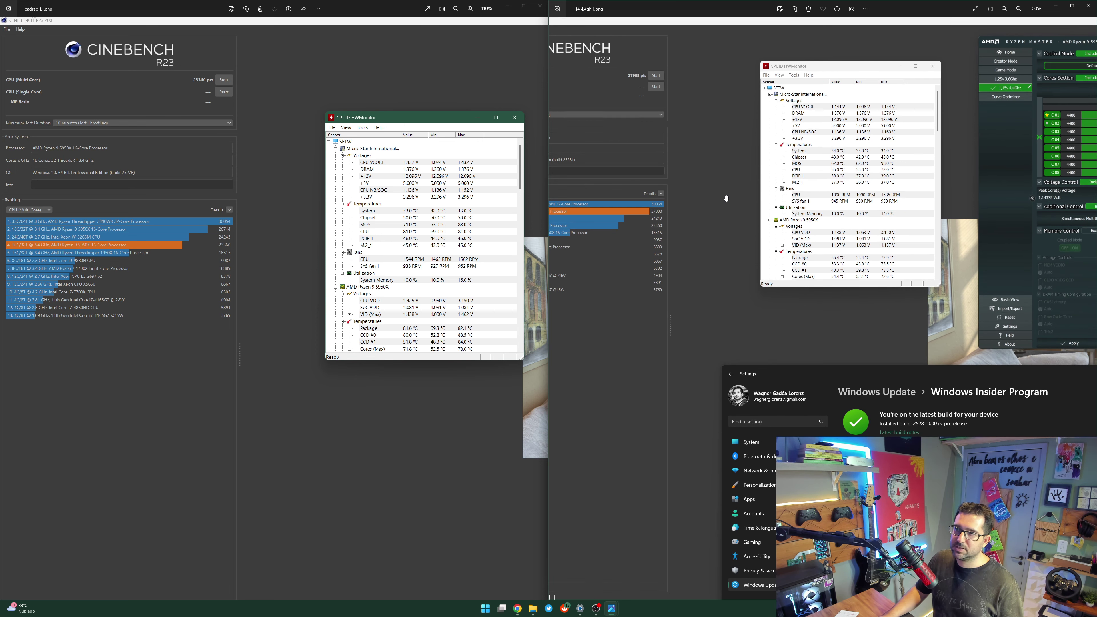
# - Show 1,14 4,4gh 2.png and enlarge its HWMonitor core power, current and clock readings
pyautogui.press('Right')
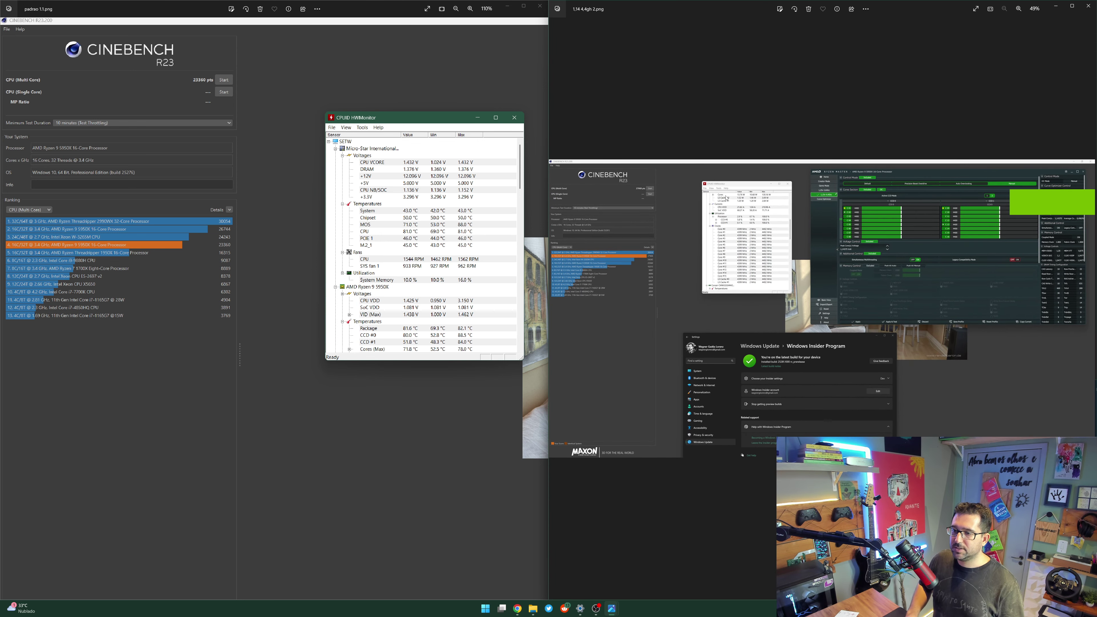
pyautogui.scroll(5, 726, 199)
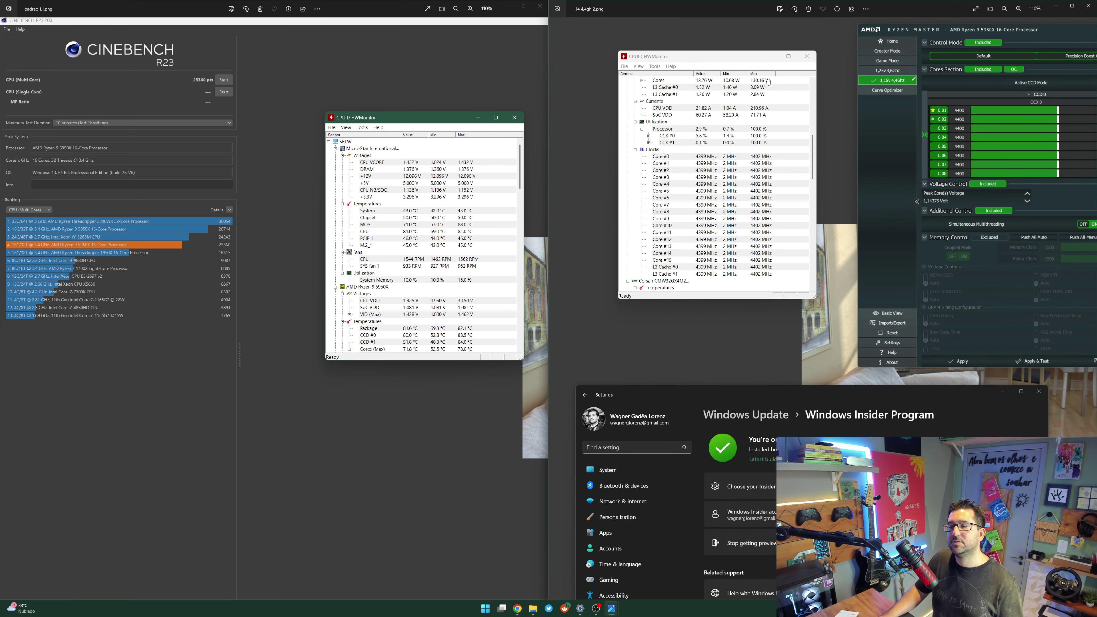
pyautogui.scroll(-5, 771, 167)
# - Show 1,15 4.4 2.png again and compare its HWMonitor power and current readings with those of 1,14 4,4gh 2.png
pyautogui.press('Right')
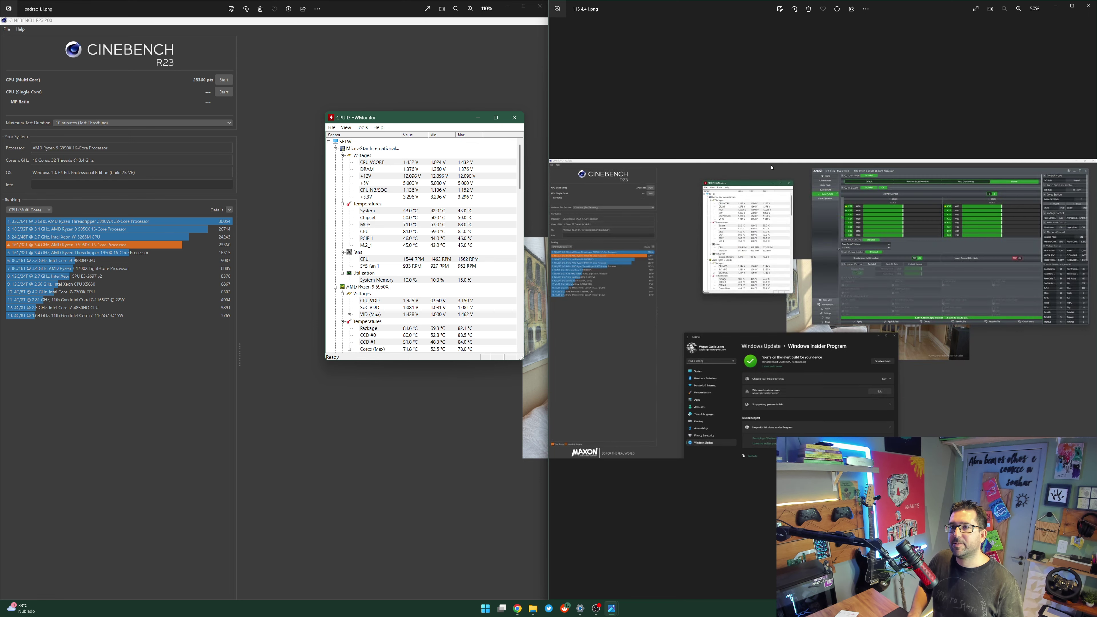
pyautogui.press('Right')
pyautogui.scroll(5, 782, 212)
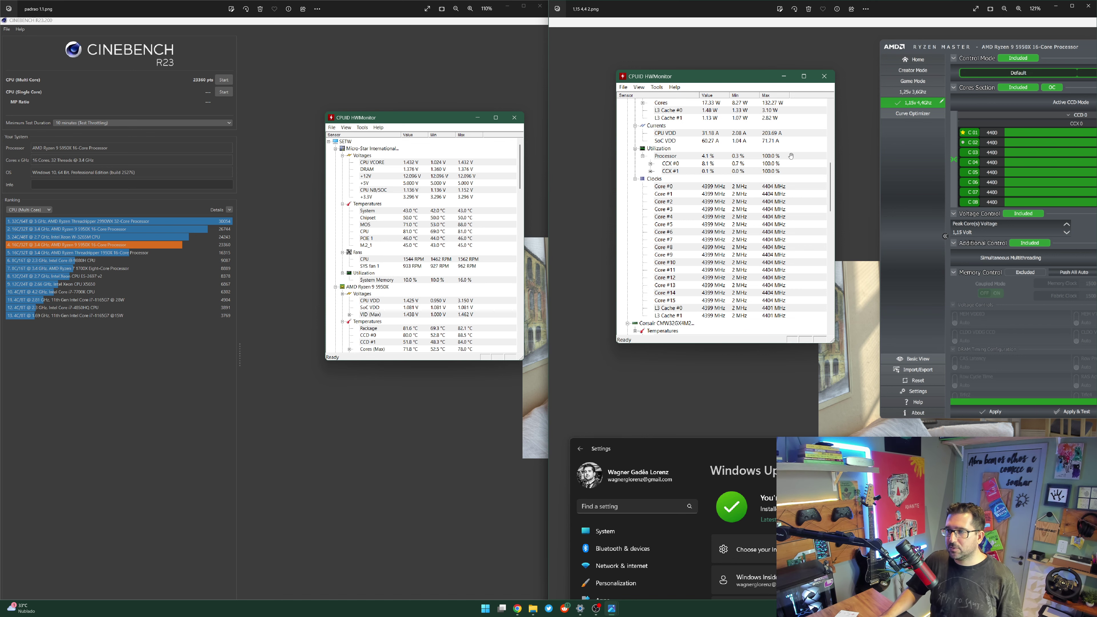
pyautogui.scroll(-5, 711, 272)
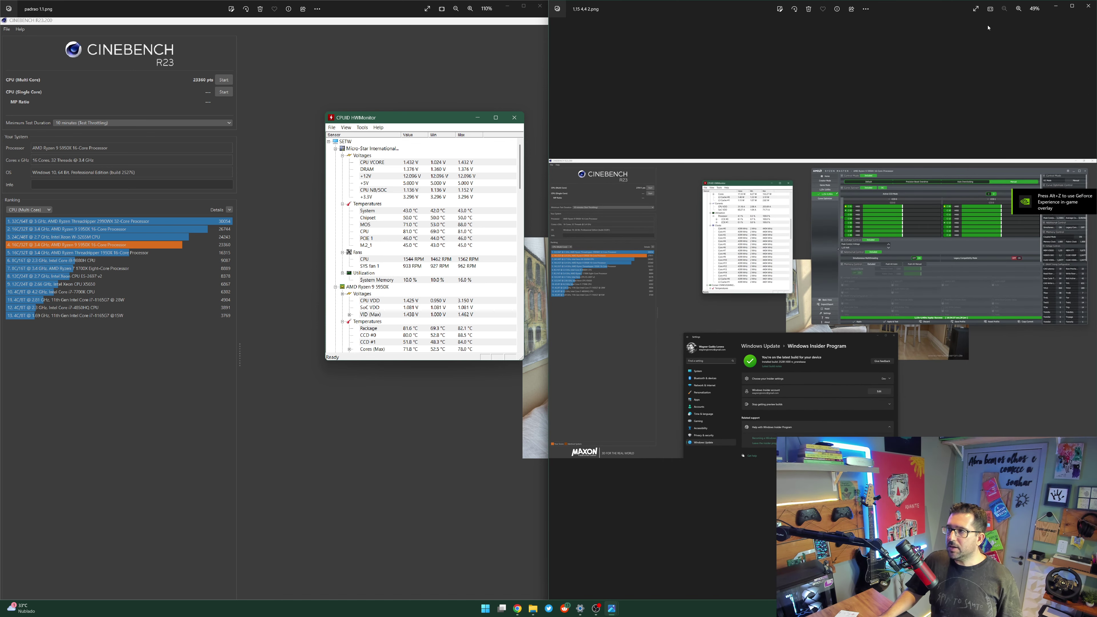
# - Close both image viewers and check the installed build on the Windows Insider Program settings page
pyautogui.click(1089, 5)
pyautogui.click(540, 6)
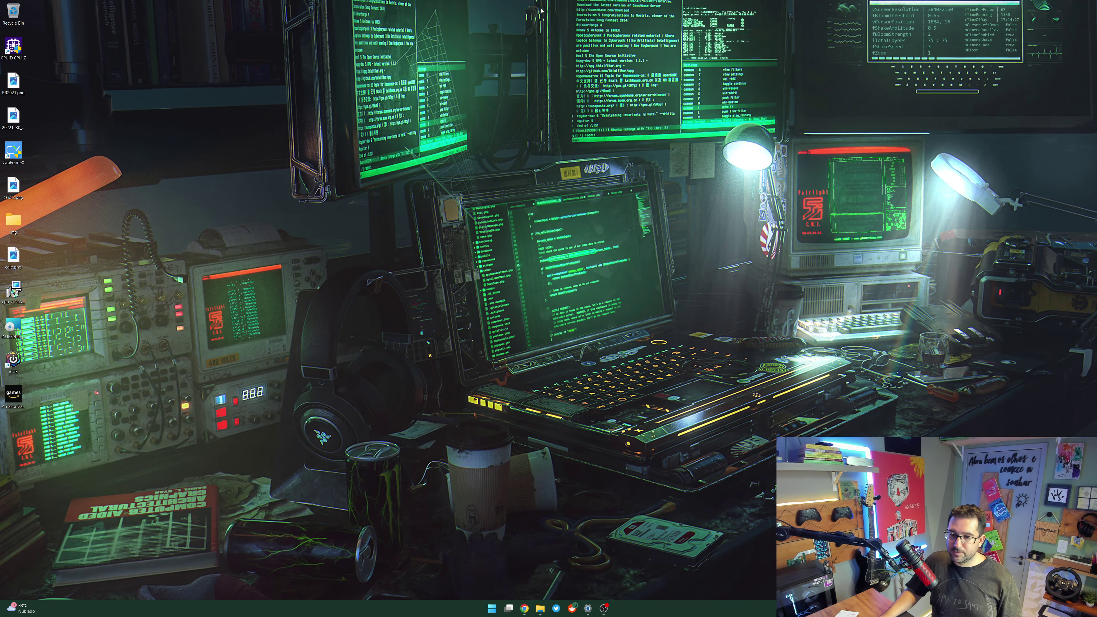
pyautogui.click(588, 608)
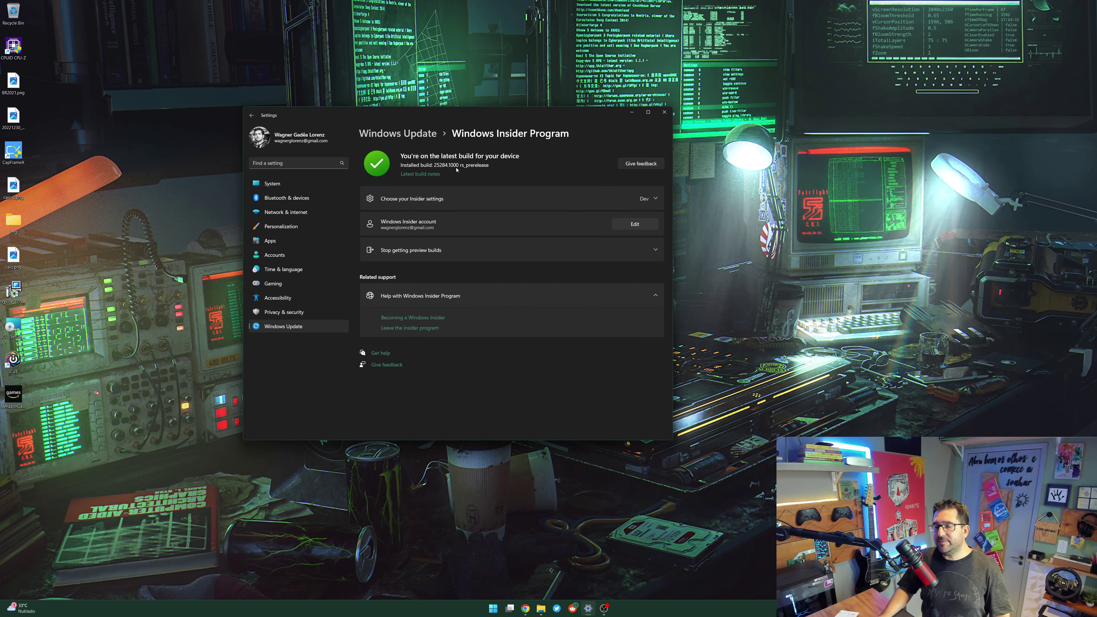
pyautogui.click(630, 112)
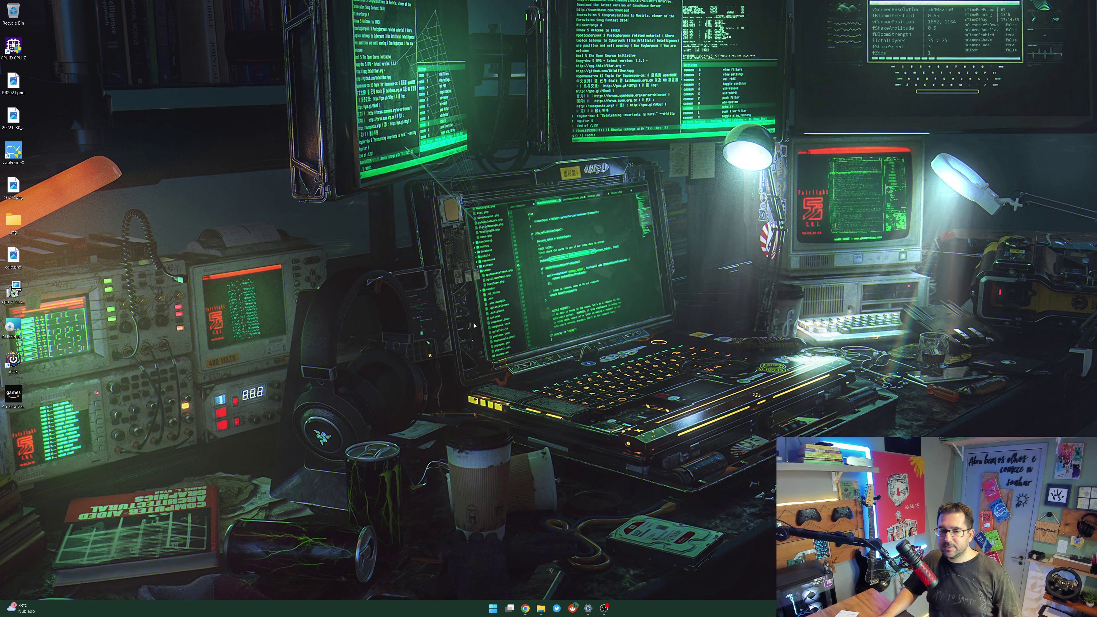